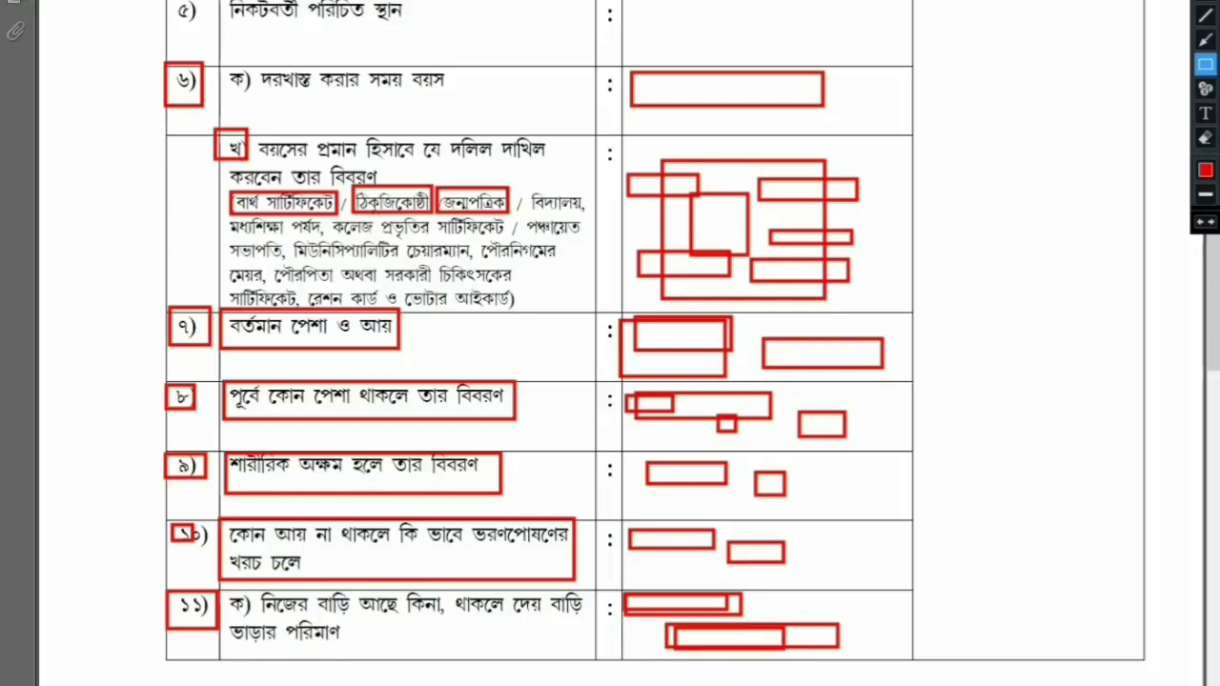
Clear the existing red boxes and outline the local-tax answer cell plus item ১২'s number, label and answer areas with red rectangles.
click(1205, 138)
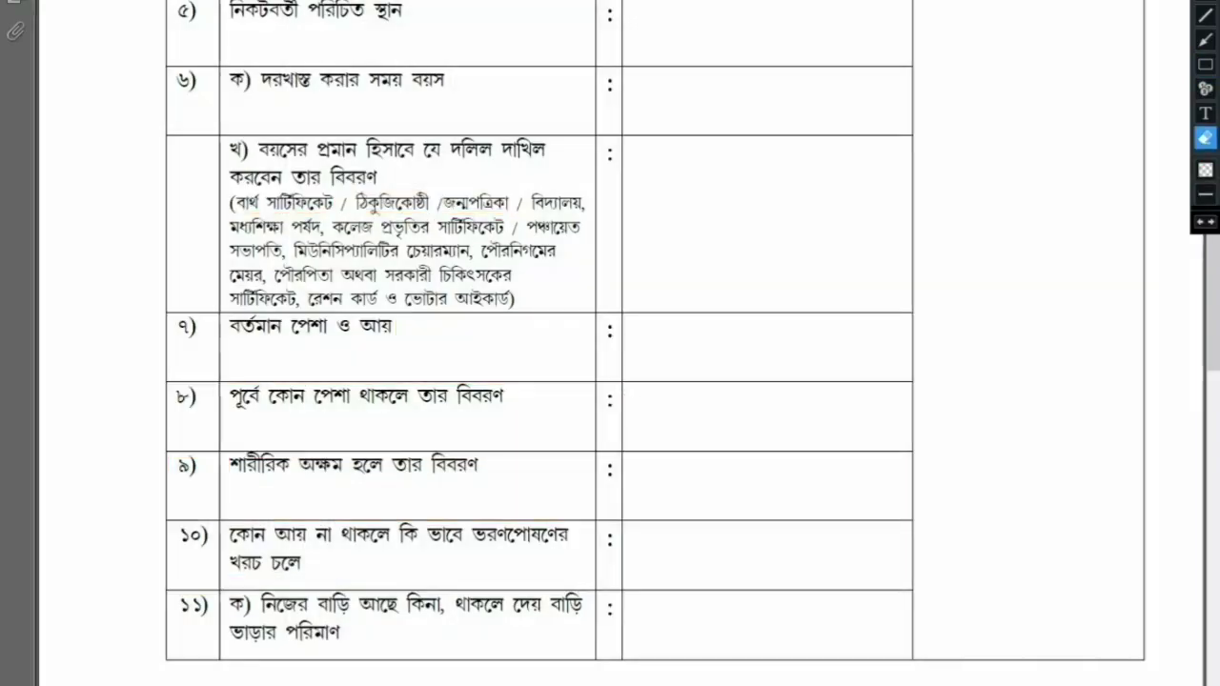
scroll(609, 381, down, 5)
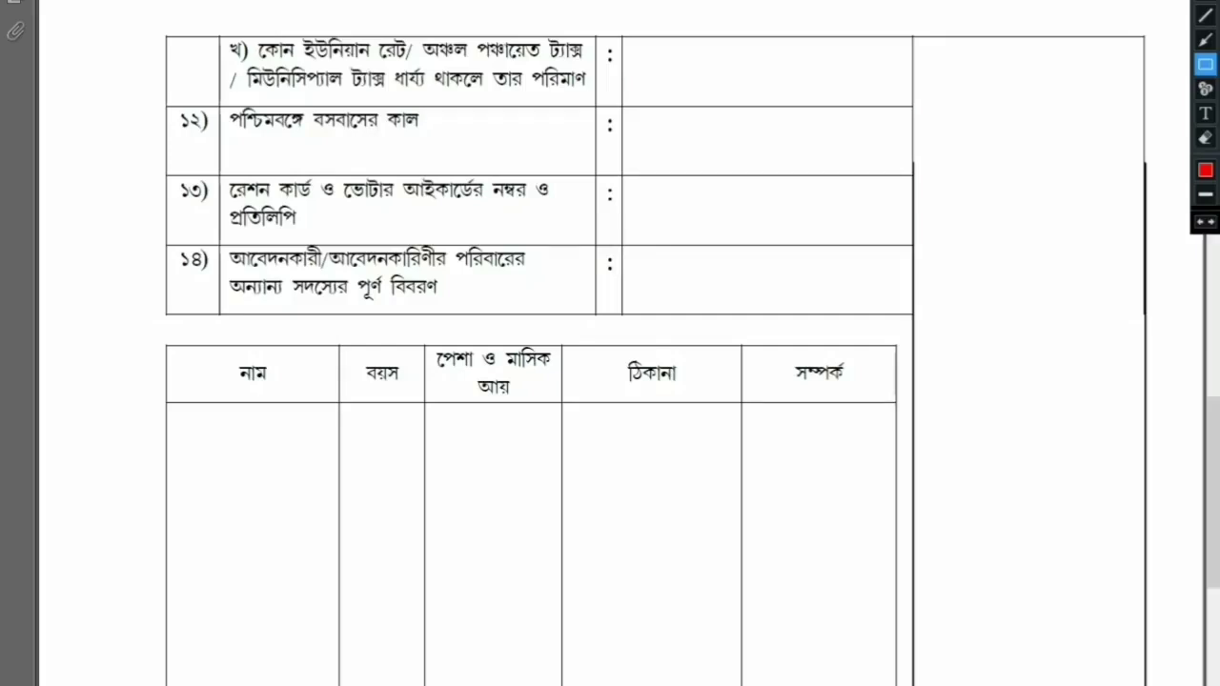
drag(628, 35, 845, 100)
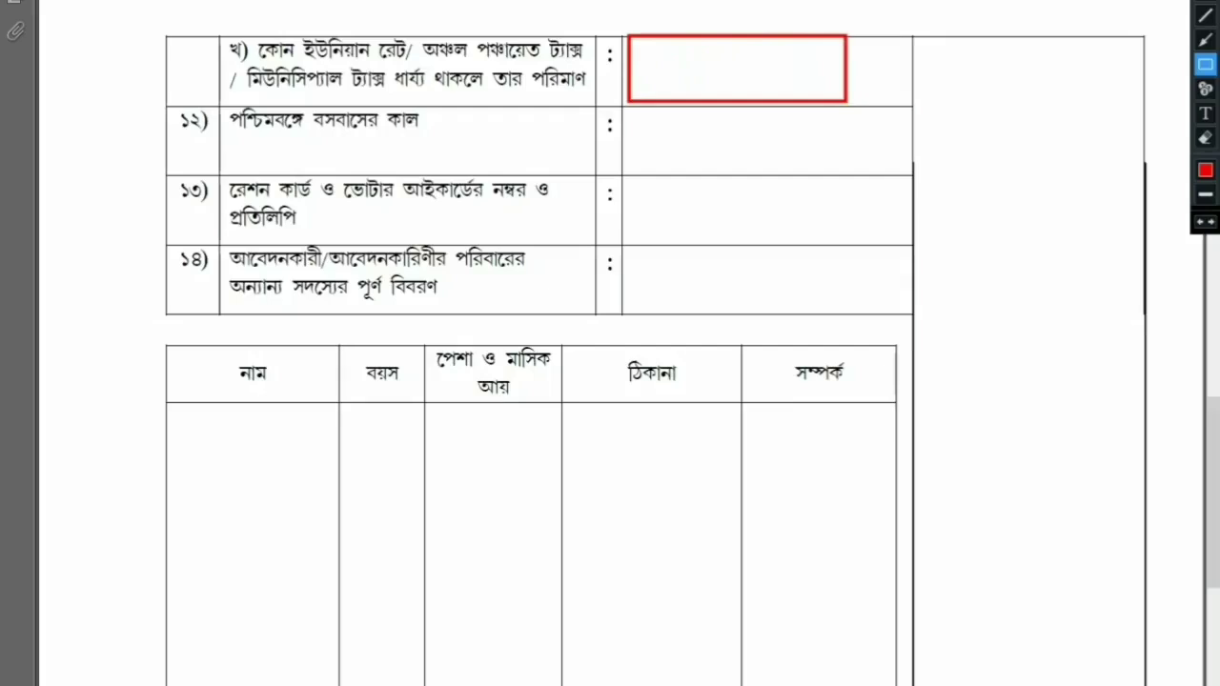
drag(163, 106, 447, 154)
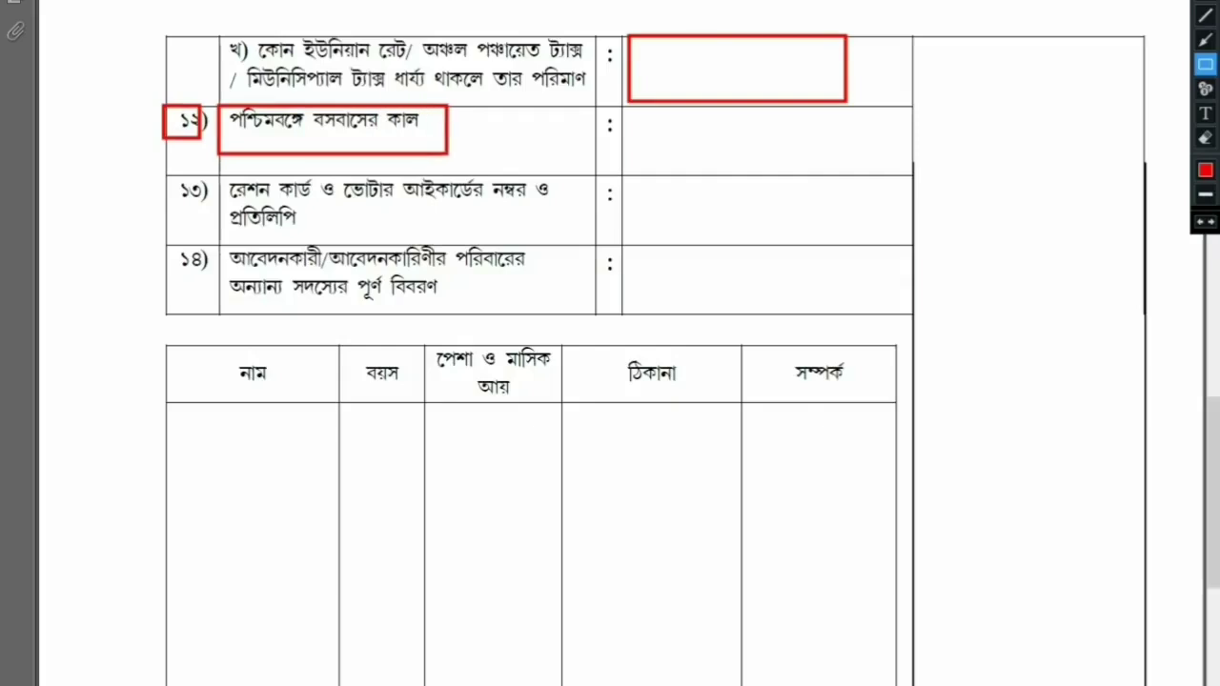
drag(629, 114, 864, 135)
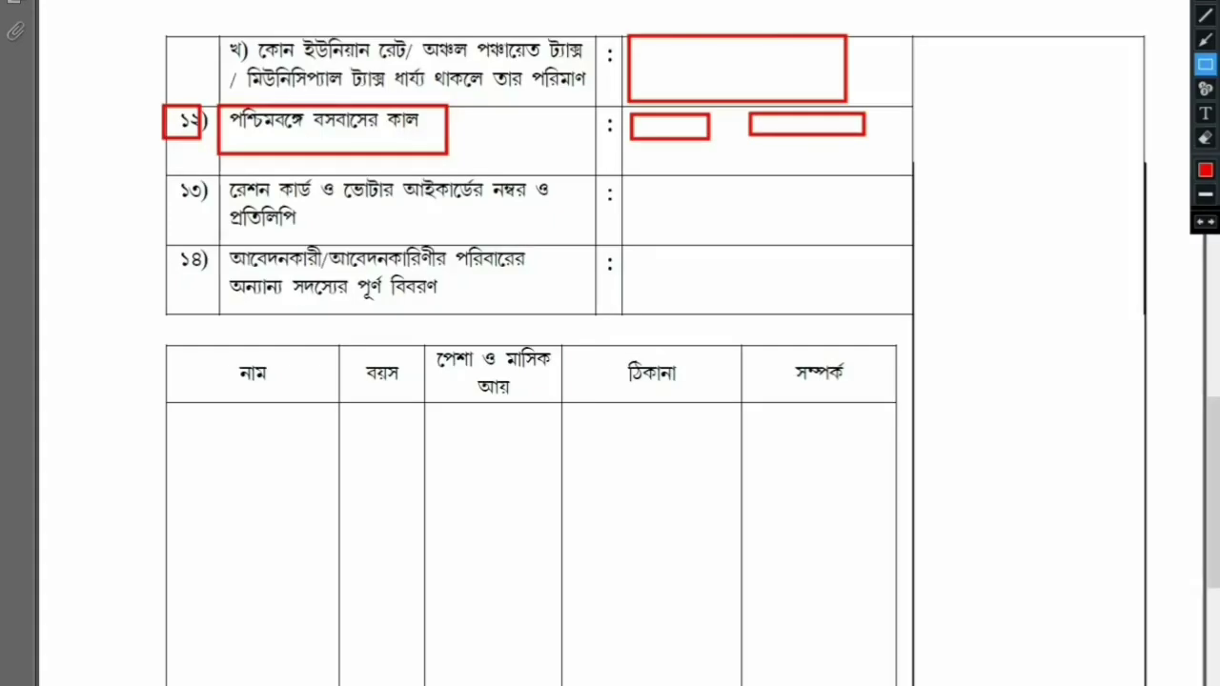
Outline the item numbers ১৩ and ১৪ and the answer cell of each with red rectangles.
drag(162, 176, 211, 214)
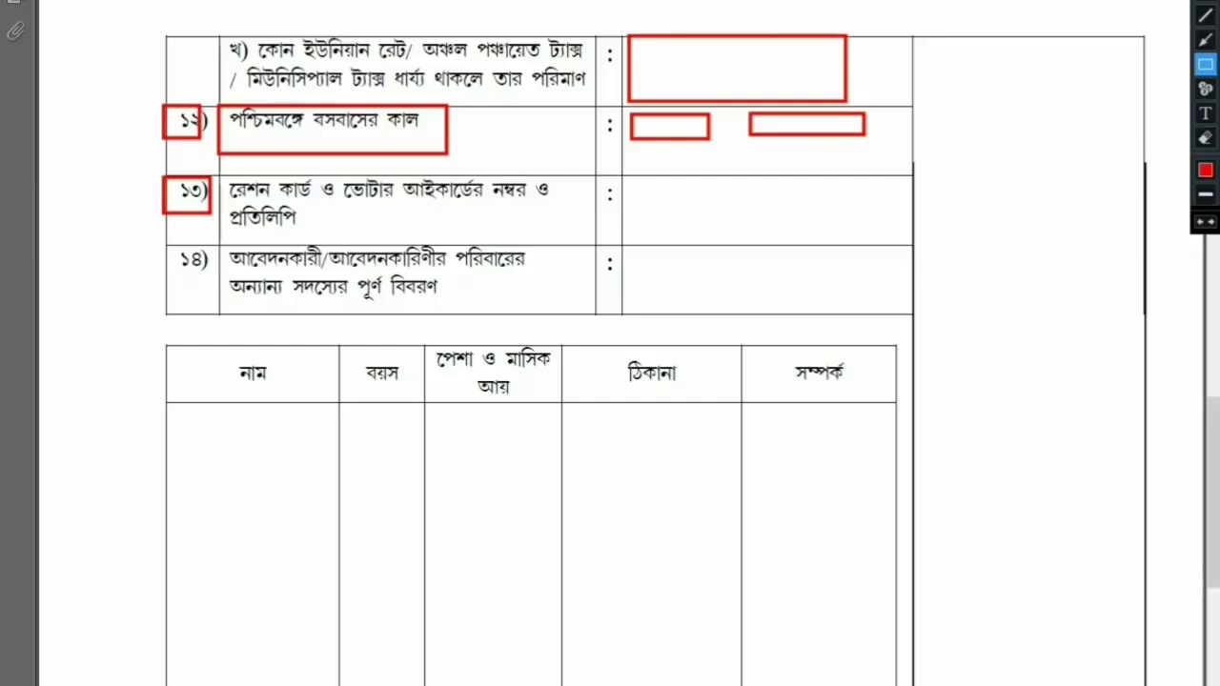
drag(634, 185, 767, 213)
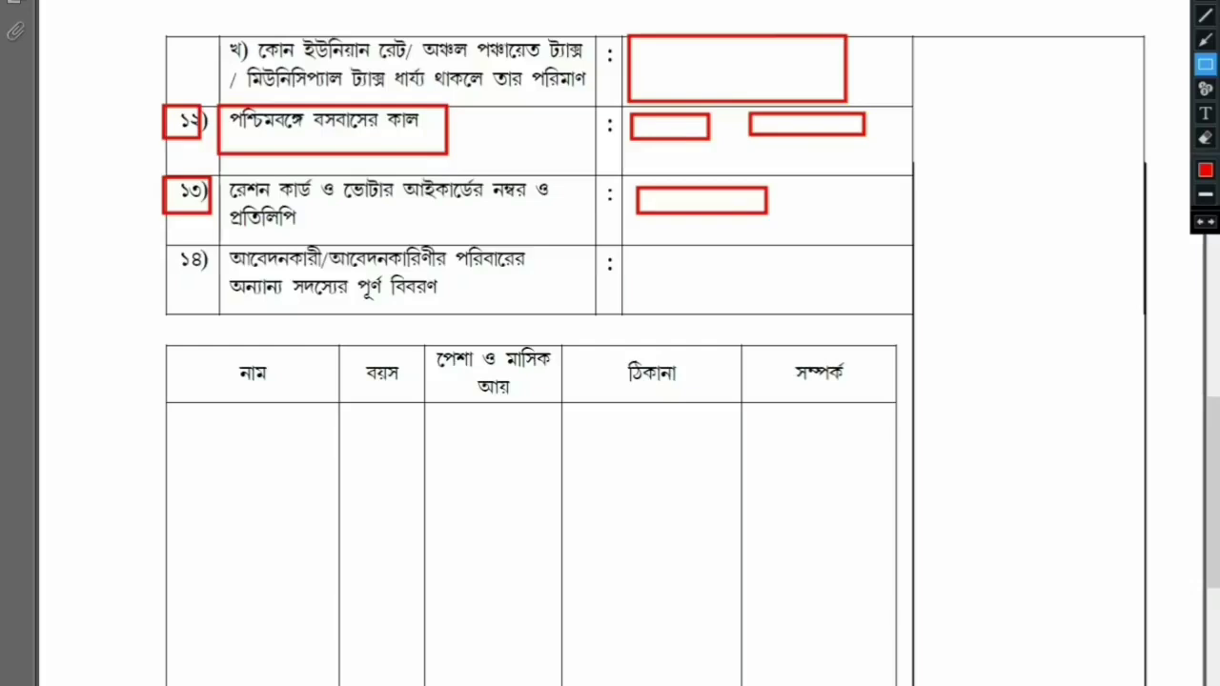
drag(172, 250, 208, 281)
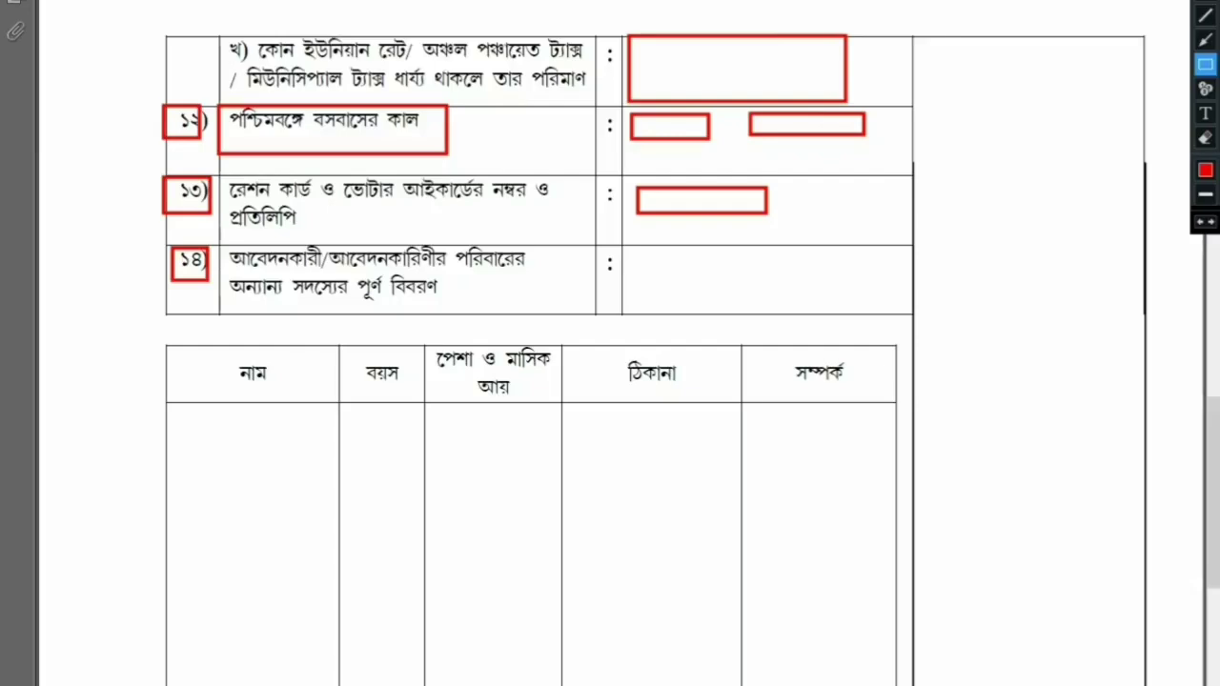
drag(627, 248, 836, 298)
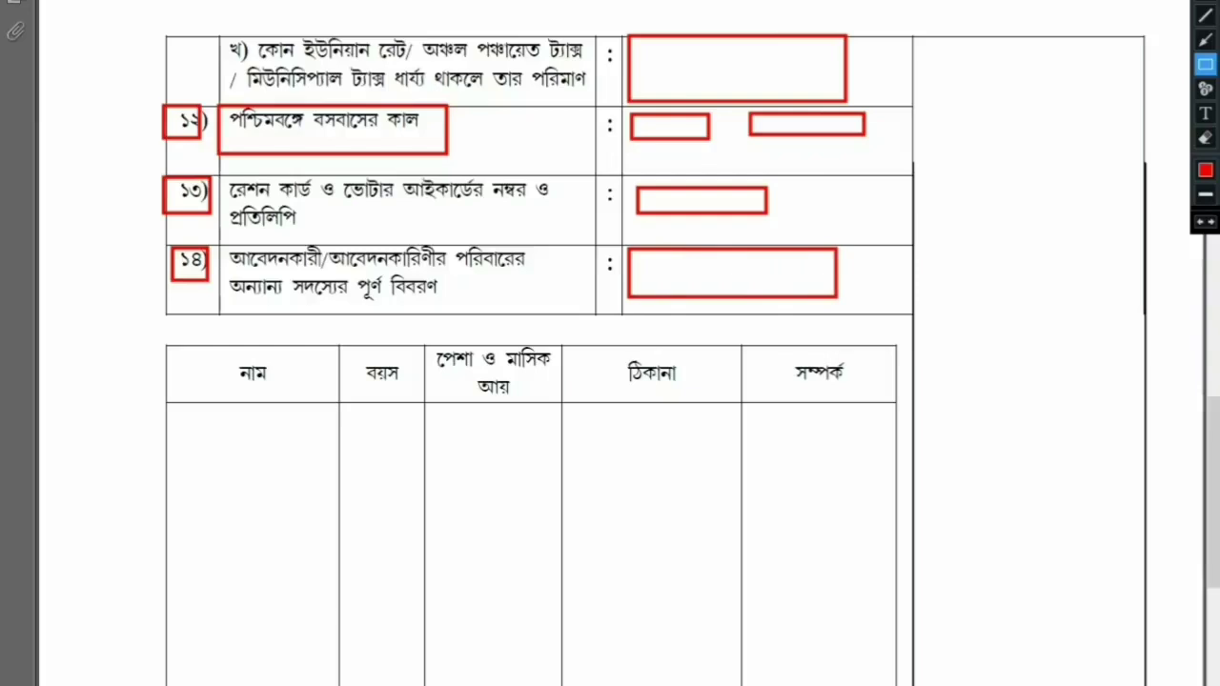
Outline three rows of entry spaces in the family members table with red rectangles, covering name, age, occupation and income, address and relationship.
mouse_move(174, 413)
mouse_down()
mouse_move(207, 452)
mouse_move(304, 452)
mouse_move(351, 431)
mouse_move(412, 440)
mouse_up()
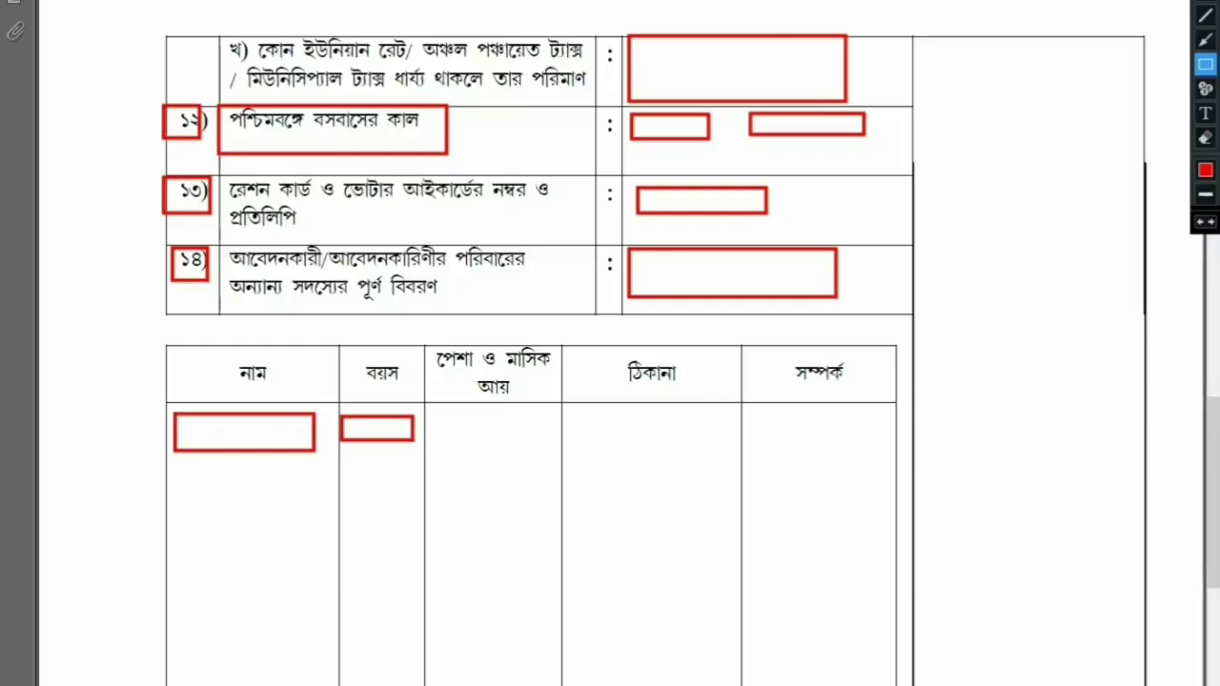
mouse_move(430, 411)
mouse_down()
mouse_move(457, 433)
mouse_move(544, 446)
mouse_move(682, 445)
mouse_up()
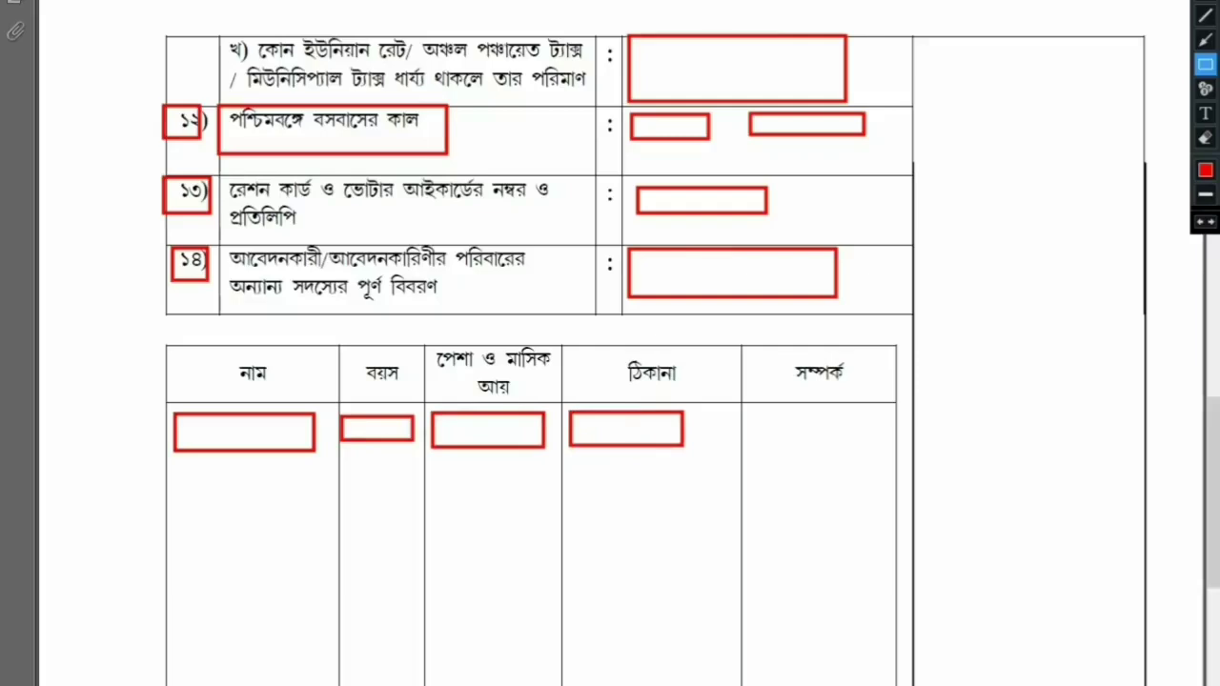
drag(744, 411, 857, 437)
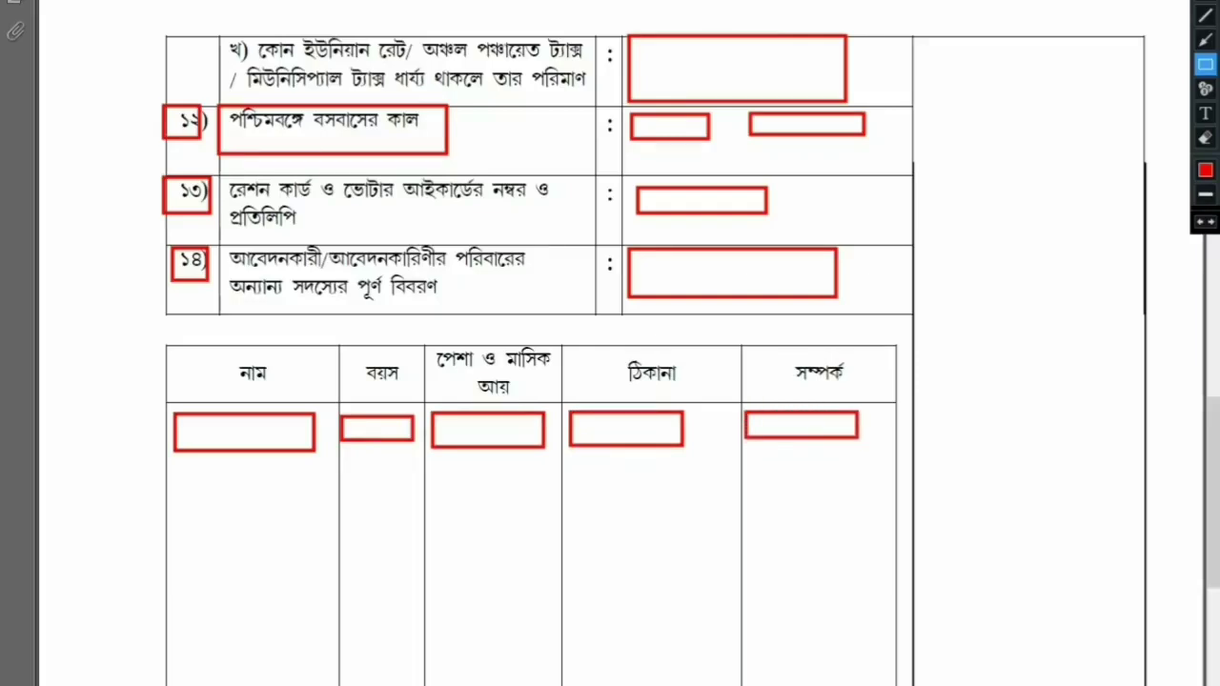
mouse_move(174, 474)
mouse_down()
mouse_move(324, 499)
mouse_move(515, 506)
mouse_up()
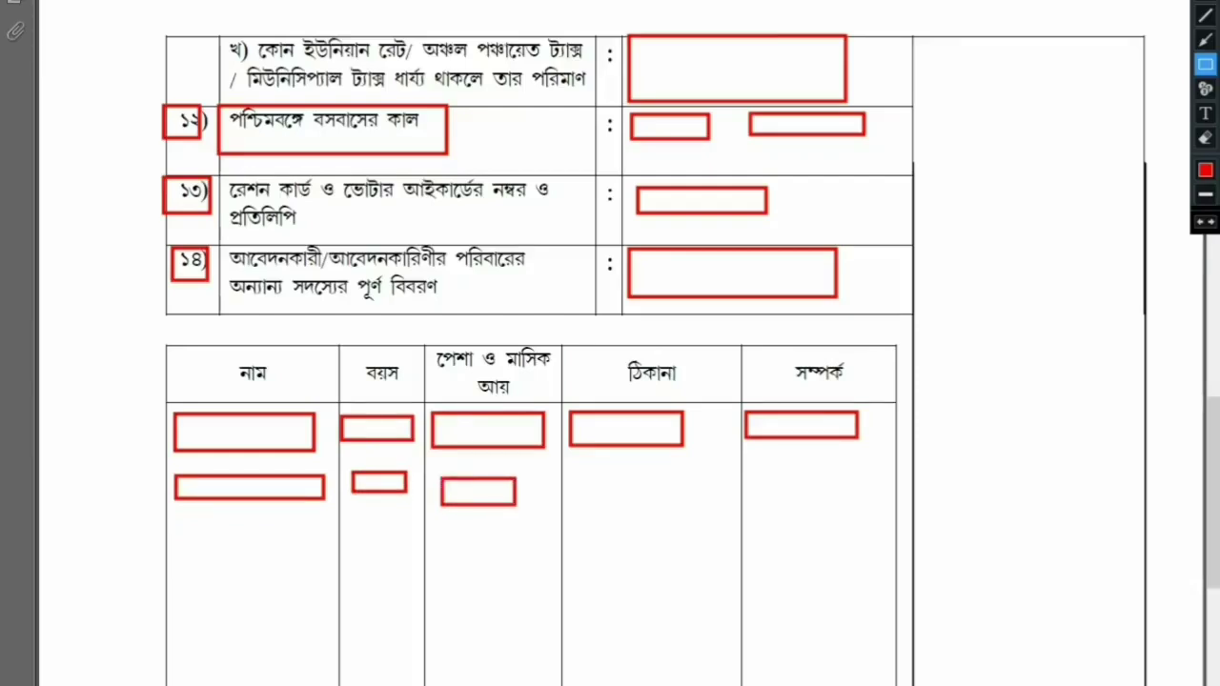
mouse_move(577, 466)
mouse_down()
mouse_move(618, 502)
mouse_move(698, 498)
mouse_up()
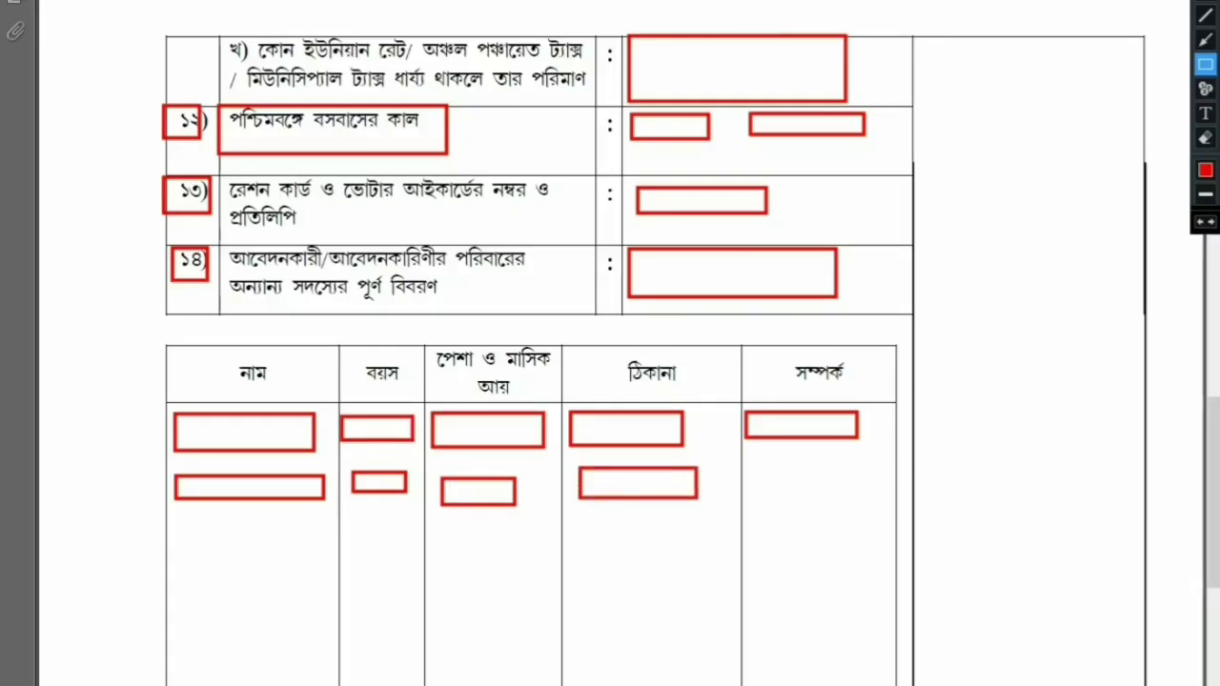
mouse_move(759, 465)
mouse_down()
mouse_move(785, 489)
mouse_move(839, 491)
mouse_up()
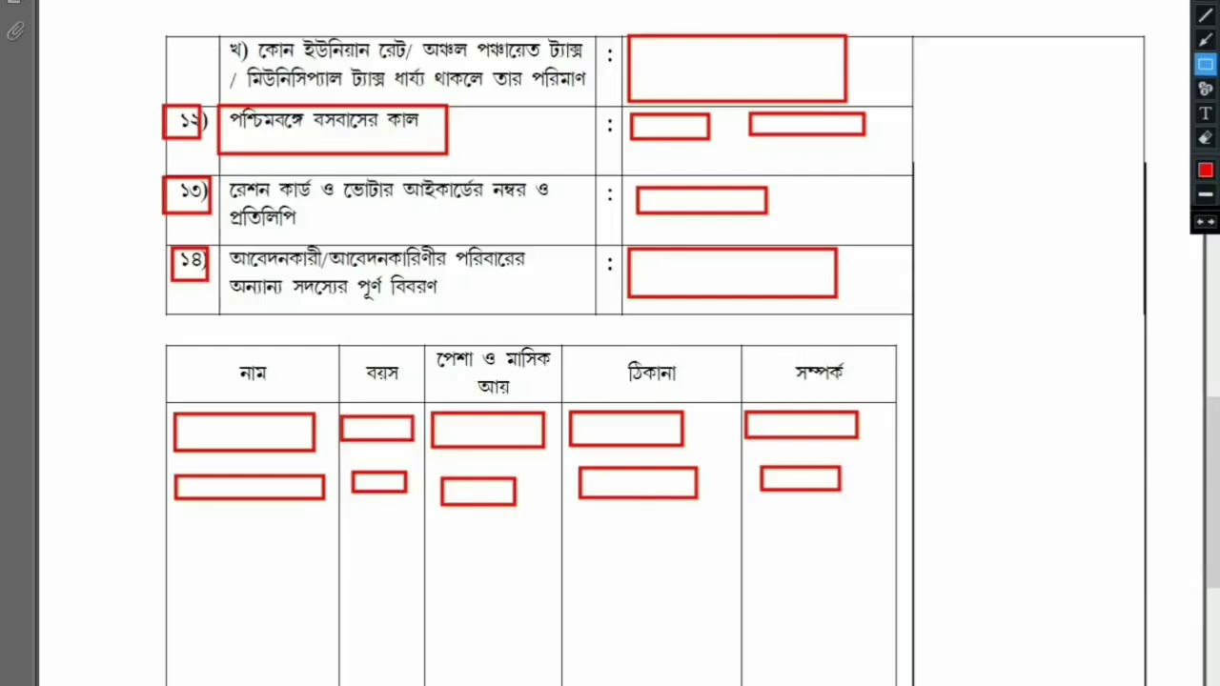
drag(176, 522, 427, 551)
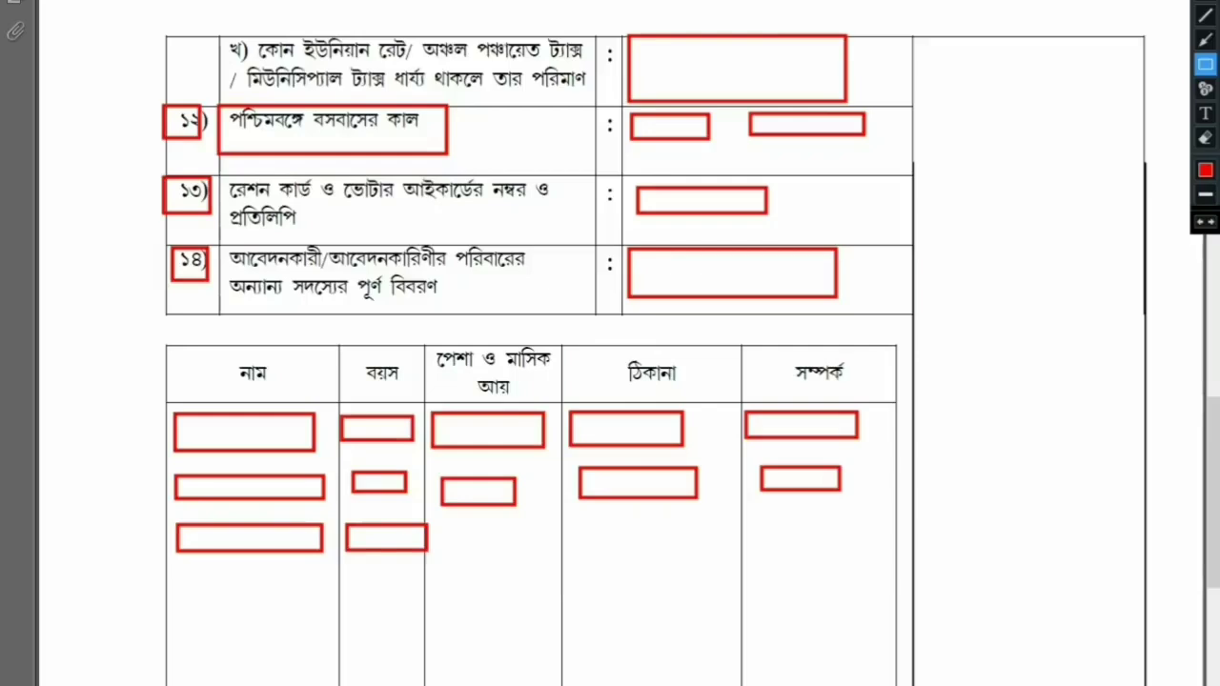
mouse_move(433, 528)
mouse_down()
mouse_move(454, 555)
mouse_move(538, 560)
mouse_up()
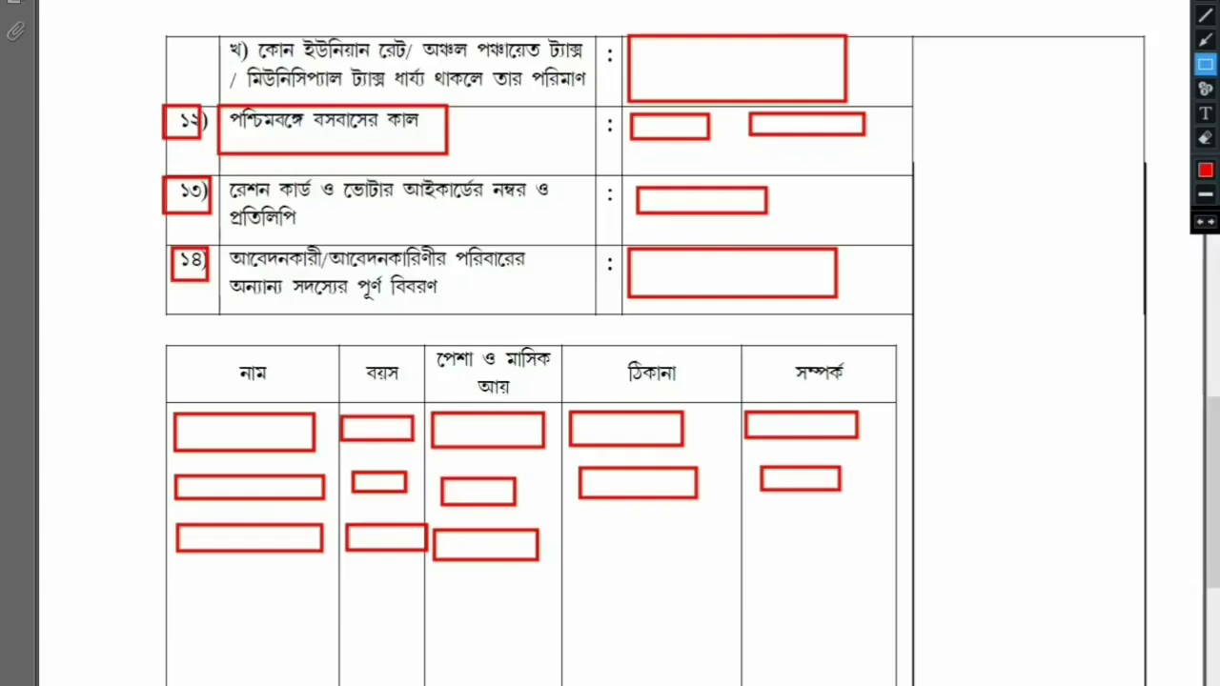
mouse_move(568, 522)
mouse_down()
mouse_move(662, 556)
mouse_move(699, 554)
mouse_up()
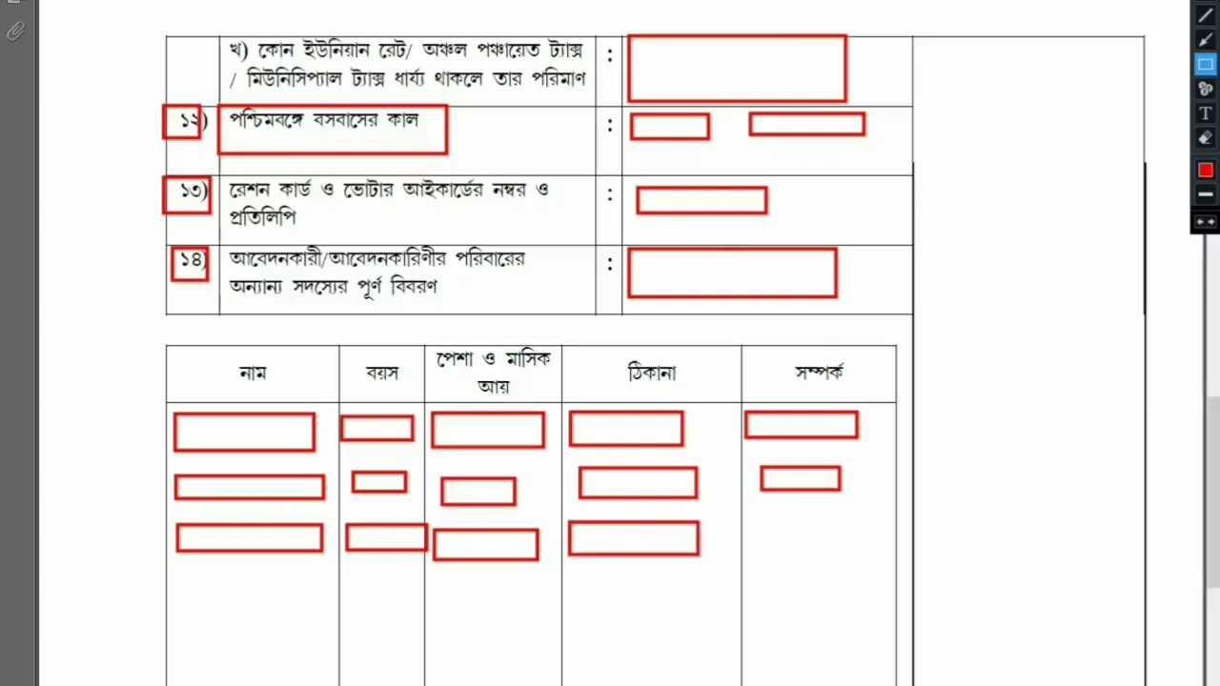
mouse_move(748, 511)
mouse_down()
mouse_move(800, 549)
mouse_move(836, 544)
mouse_up()
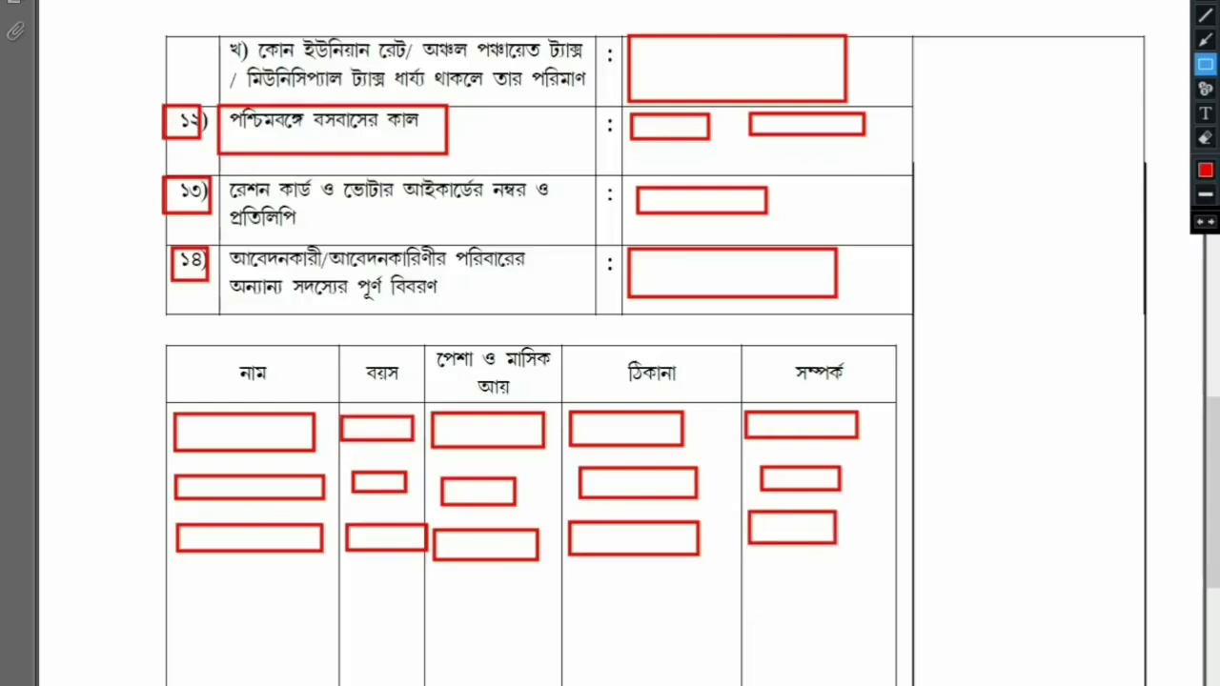
Clear the red boxes and outline the numbers, questions and answer areas of items ১৫ and ১৬ with red rectangles.
key(Escape)
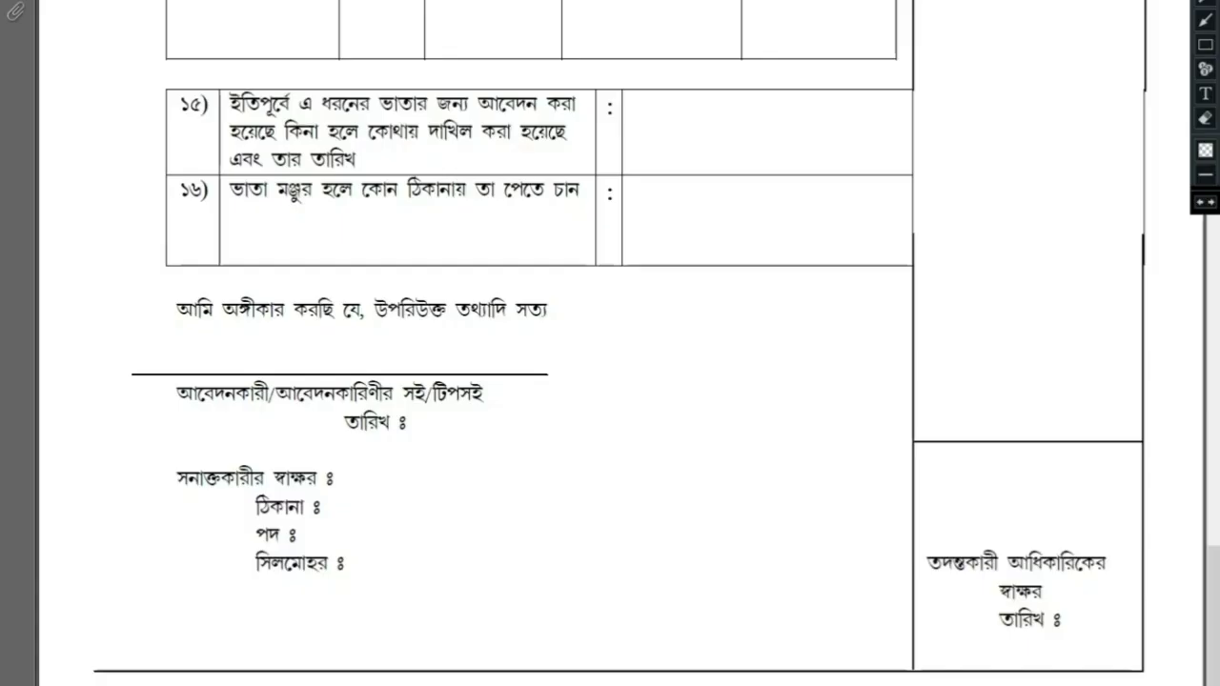
key(r)
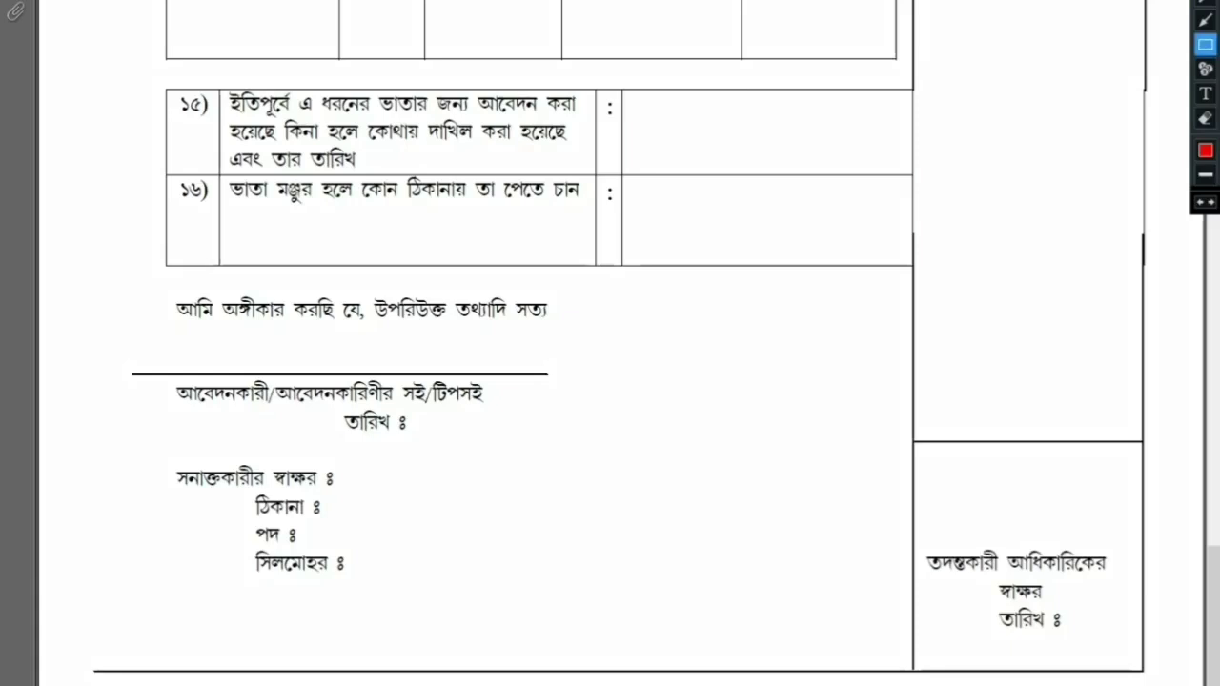
mouse_move(222, 91)
mouse_down()
mouse_move(237, 162)
mouse_move(324, 179)
mouse_move(564, 173)
mouse_up()
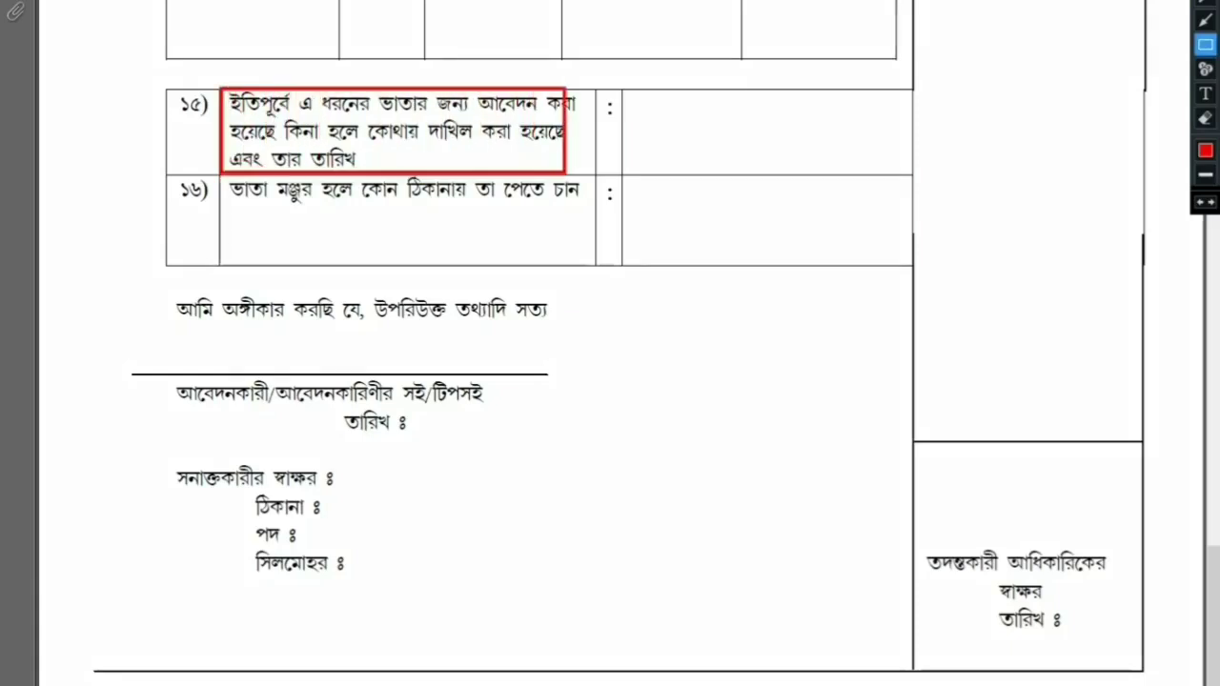
drag(171, 91, 212, 131)
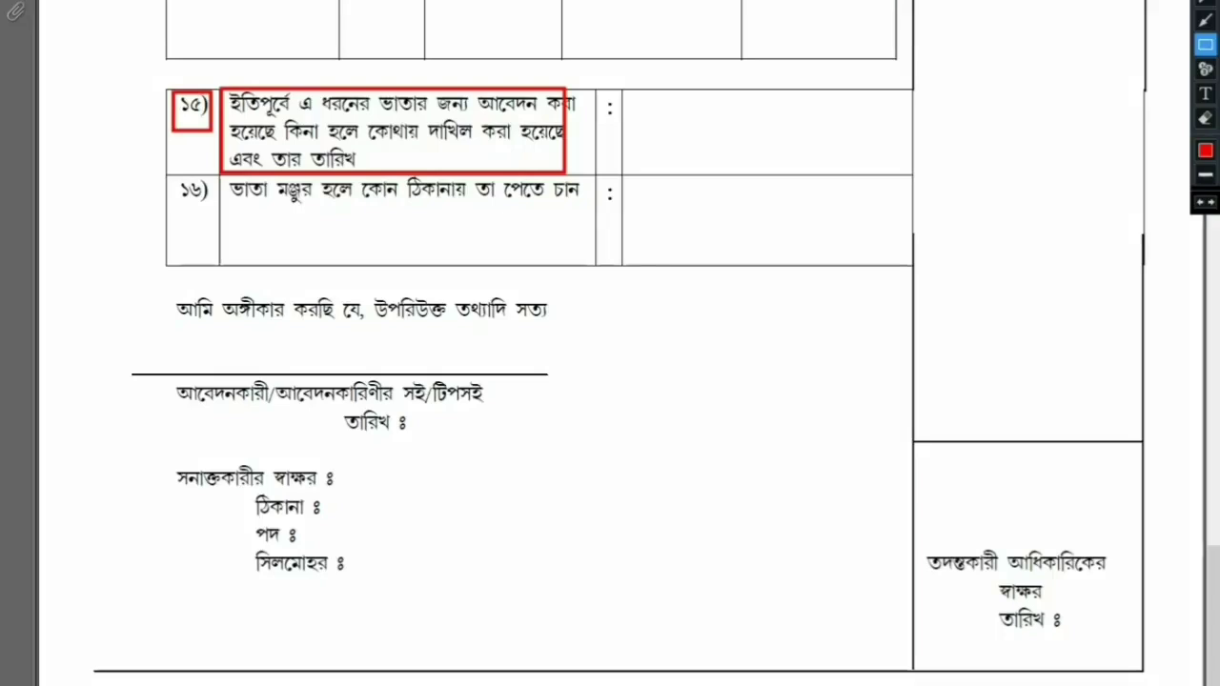
drag(625, 102, 712, 134)
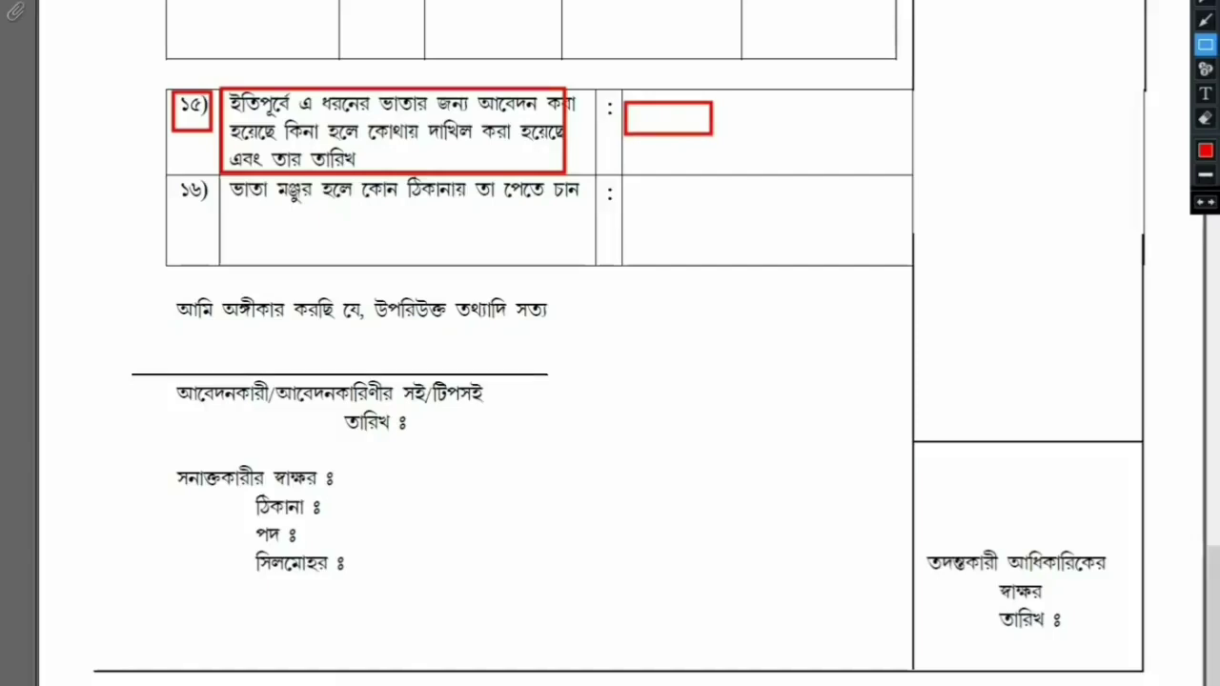
mouse_move(741, 102)
mouse_down()
mouse_move(797, 134)
mouse_move(839, 135)
mouse_up()
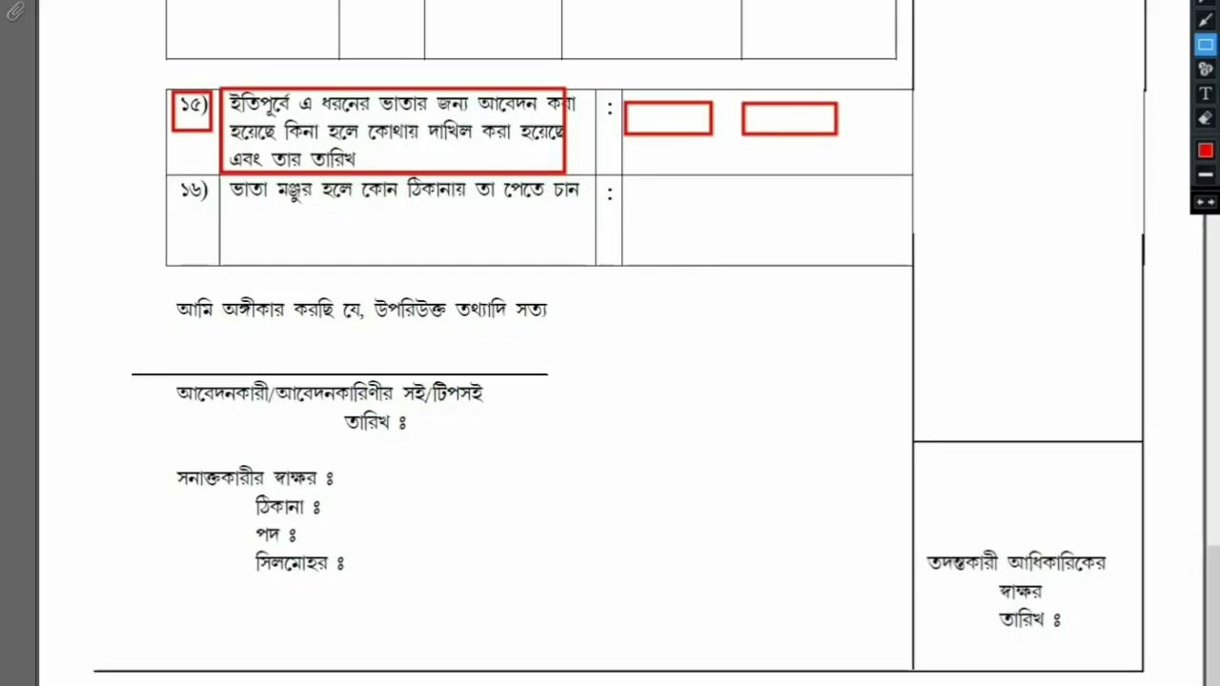
mouse_move(170, 177)
mouse_down()
mouse_move(175, 196)
mouse_move(253, 215)
mouse_move(577, 212)
mouse_up()
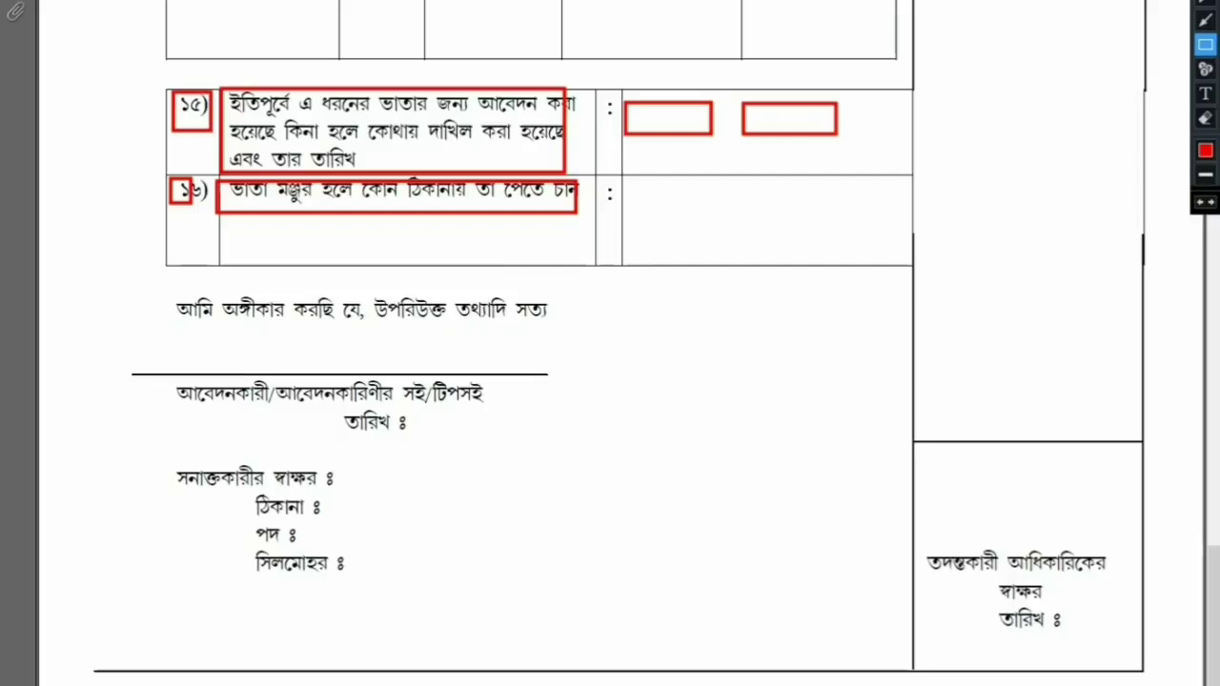
mouse_move(629, 181)
mouse_down()
mouse_move(653, 267)
mouse_move(799, 240)
mouse_move(886, 254)
mouse_up()
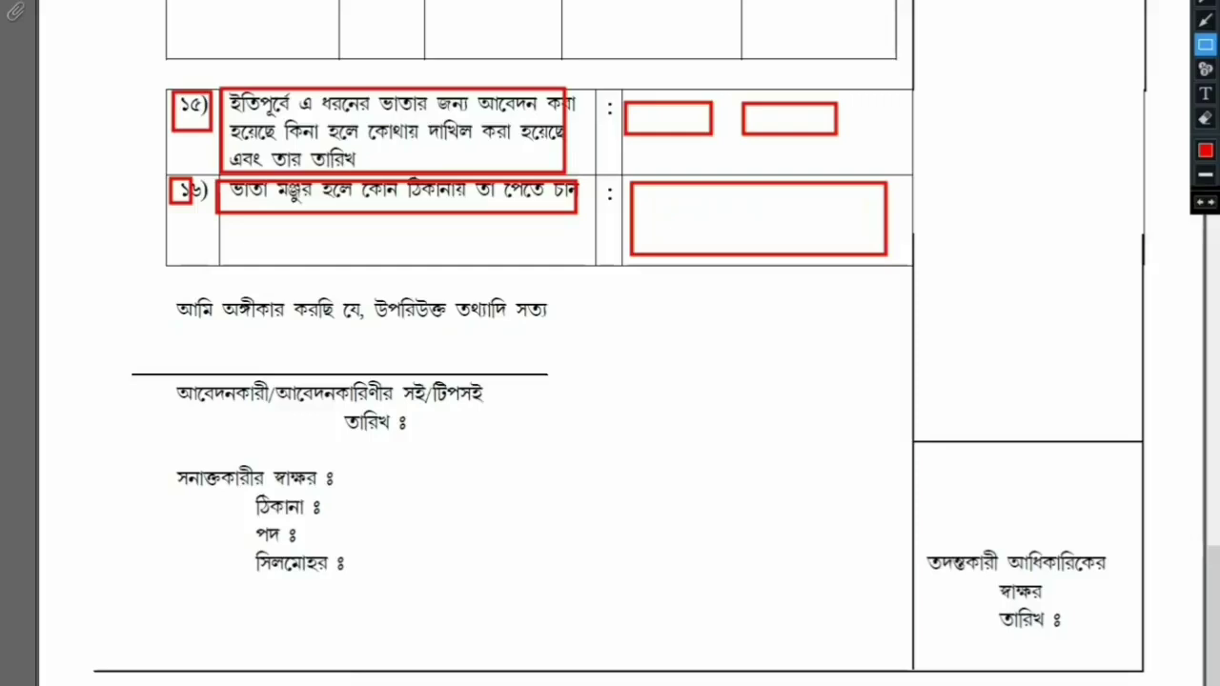
Outline the declaration sentence, the applicant's signature or thumbprint area and the date space with red rectangles.
drag(162, 289, 558, 325)
mouse_move(93, 345)
mouse_down()
mouse_move(108, 373)
mouse_move(181, 422)
mouse_move(331, 448)
mouse_move(575, 400)
mouse_up()
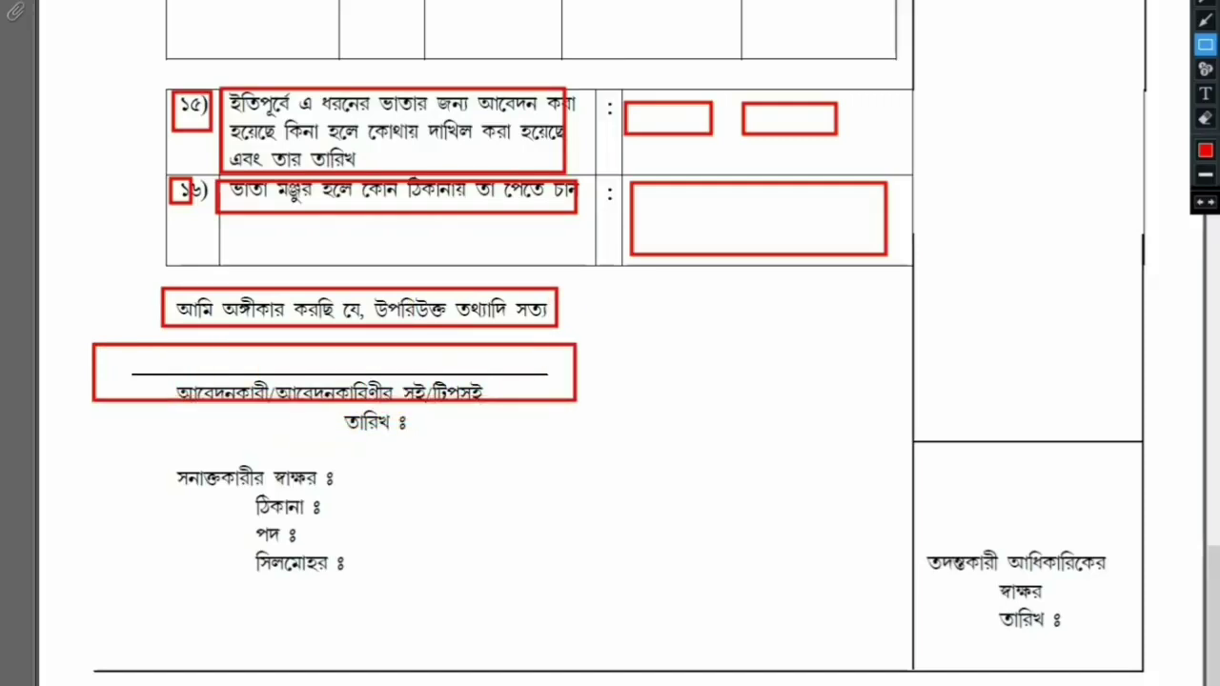
mouse_move(233, 346)
mouse_down()
mouse_move(258, 373)
mouse_move(395, 370)
mouse_move(444, 439)
mouse_move(473, 450)
mouse_move(595, 437)
mouse_up()
Outline the whole identifier section and its signature, address, designation and seal spaces with red rectangles.
drag(340, 464, 524, 493)
drag(334, 494, 552, 512)
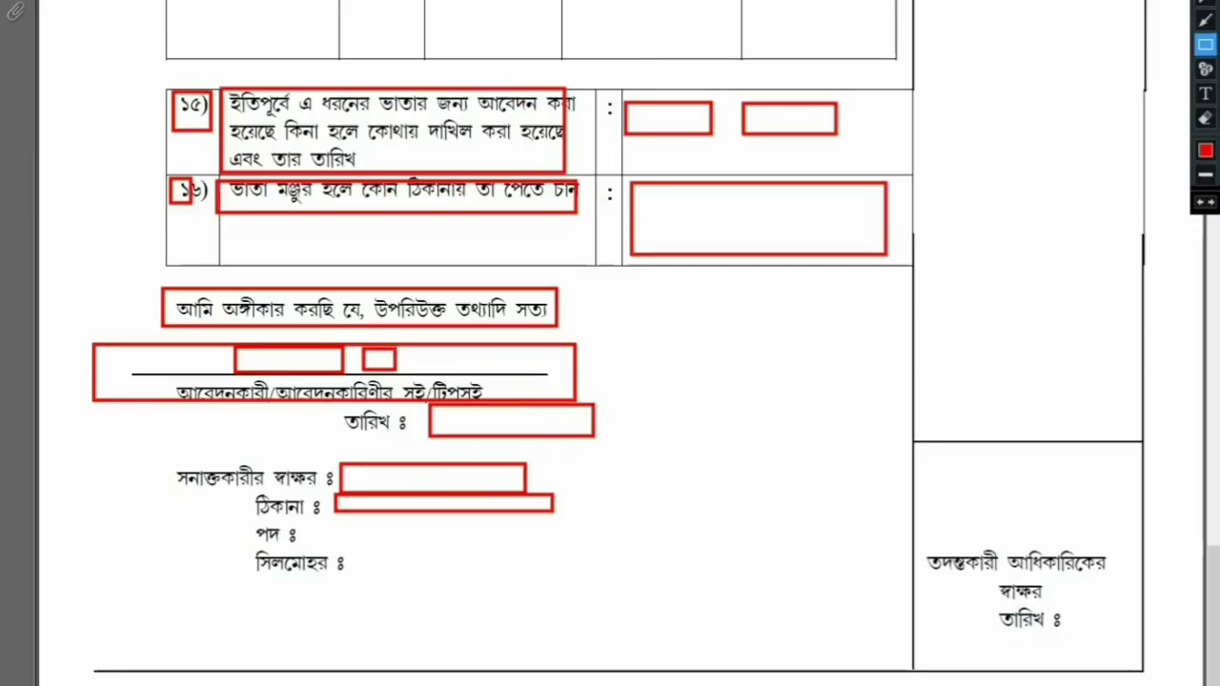
mouse_move(135, 438)
mouse_down()
mouse_move(345, 667)
mouse_move(665, 648)
mouse_move(673, 625)
mouse_up()
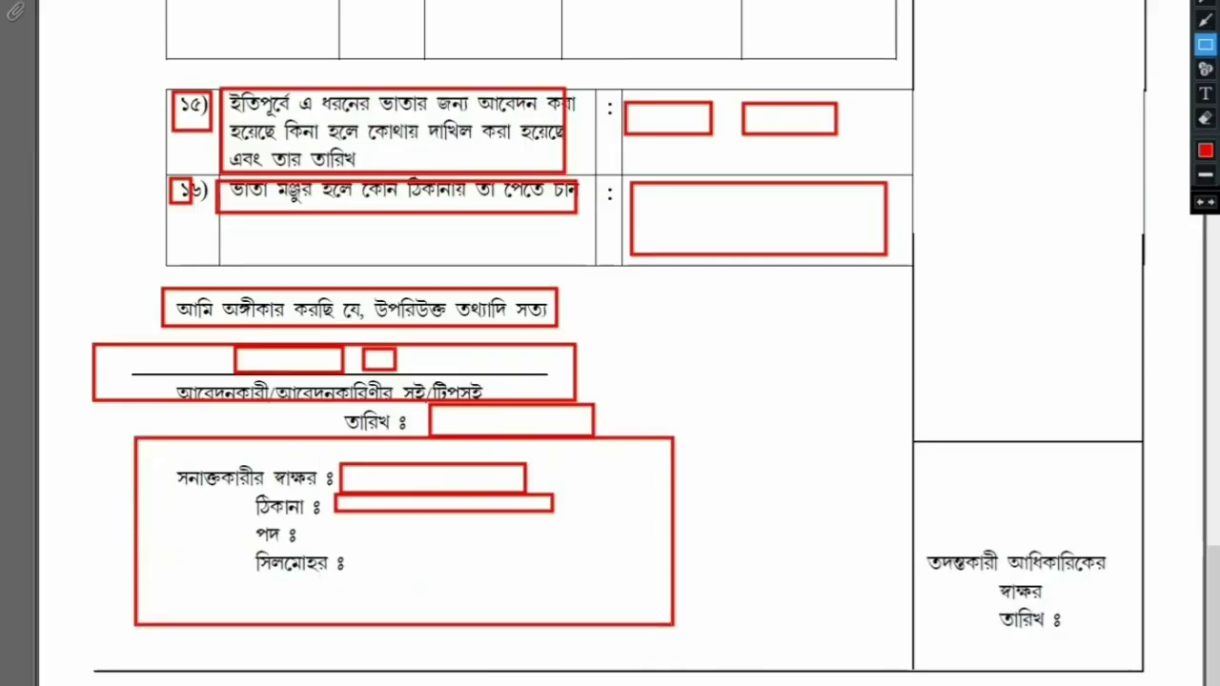
mouse_move(343, 465)
mouse_down()
mouse_move(397, 487)
mouse_move(351, 507)
mouse_move(361, 510)
mouse_move(341, 547)
mouse_move(409, 549)
mouse_move(375, 596)
mouse_move(463, 615)
mouse_move(489, 602)
mouse_up()
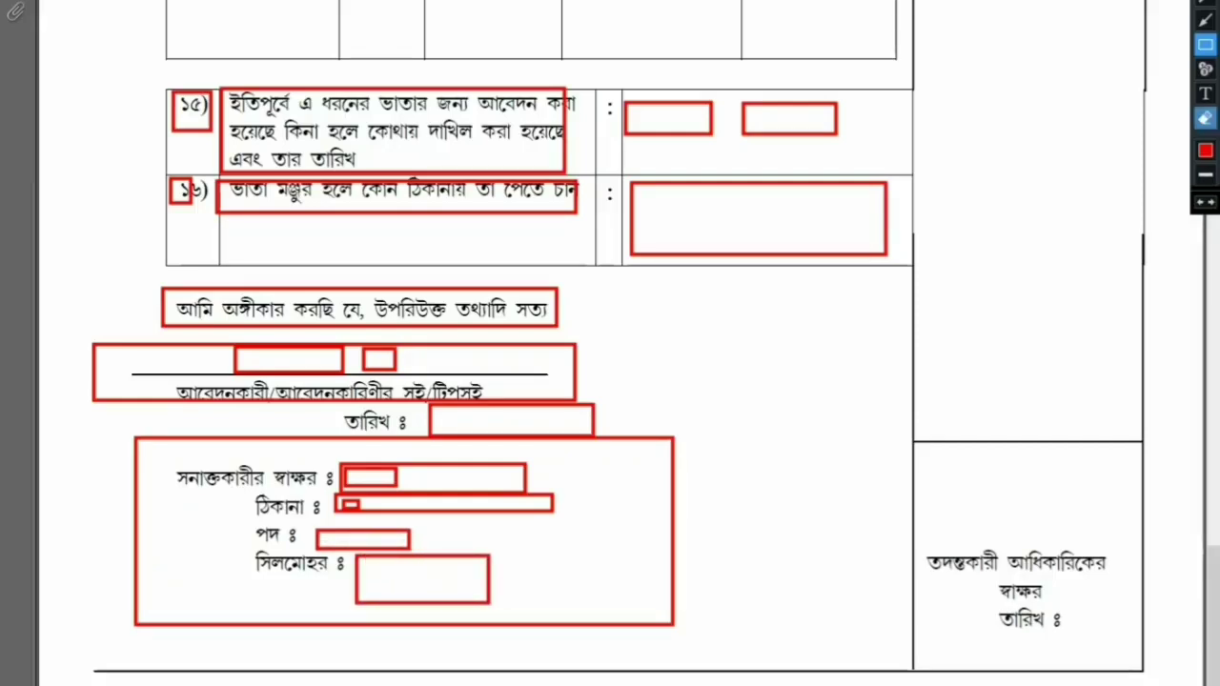
Clear all red boxes and outline the blank official-use column beside items ১২ to ১৪ with a tall red rectangle.
click(1205, 118)
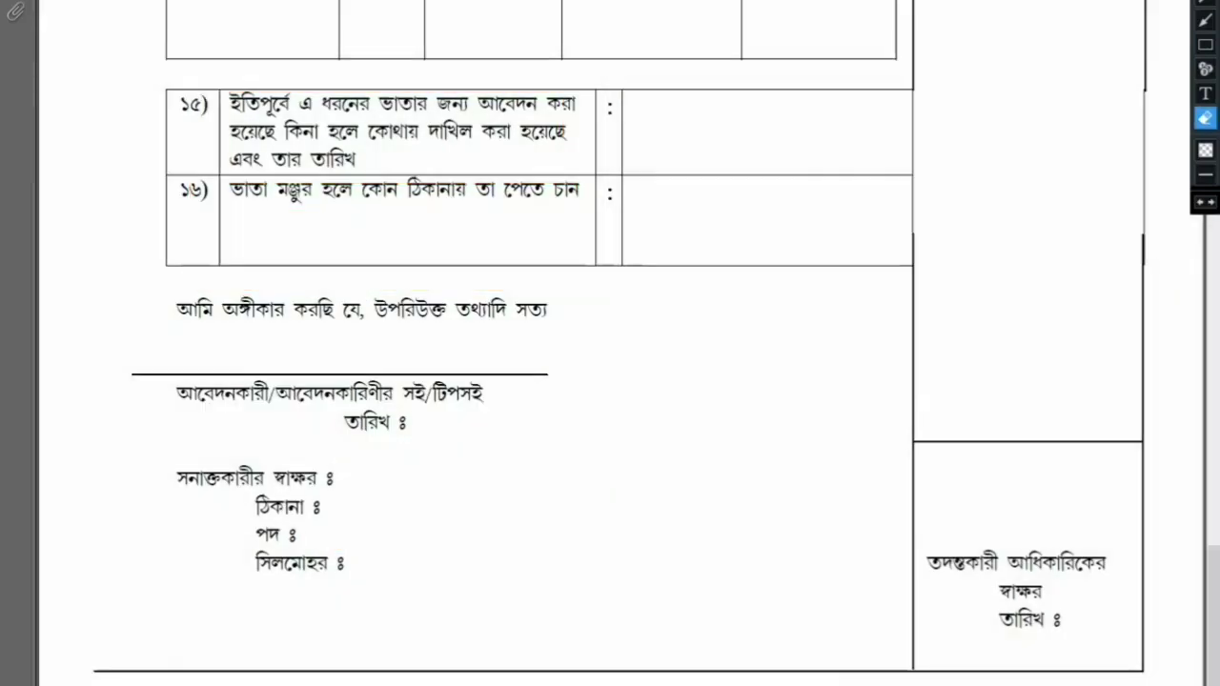
scroll(609, 362, up, 10)
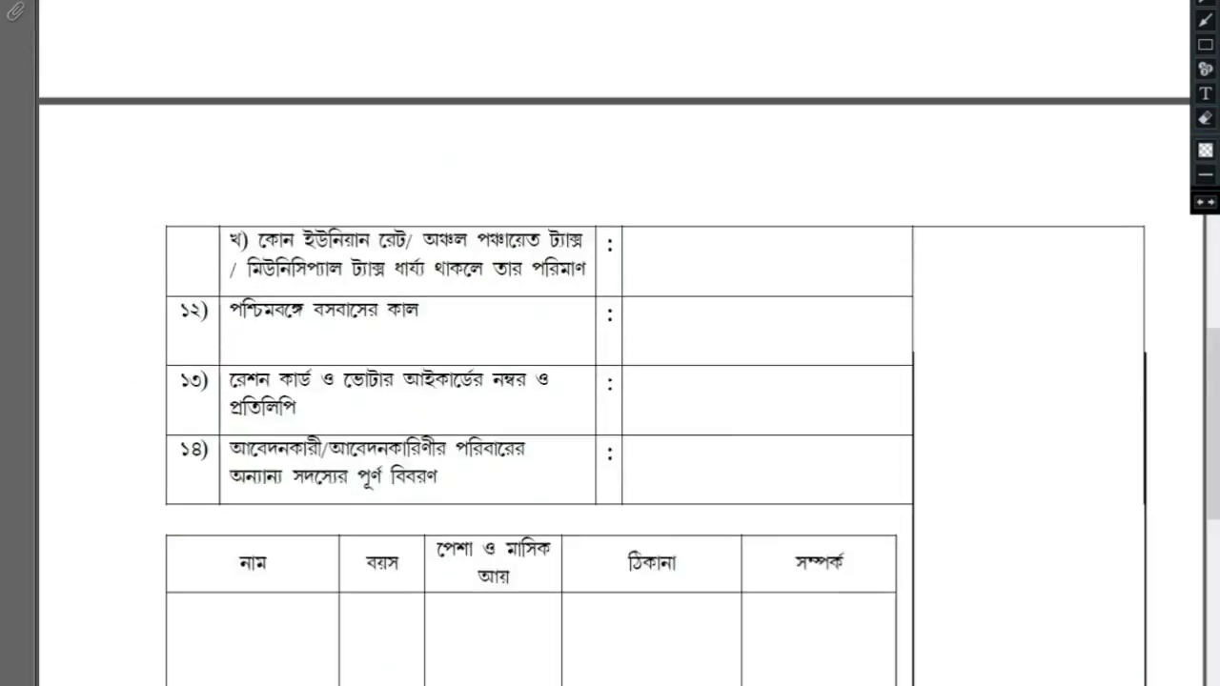
scroll(610, 362, down, 3)
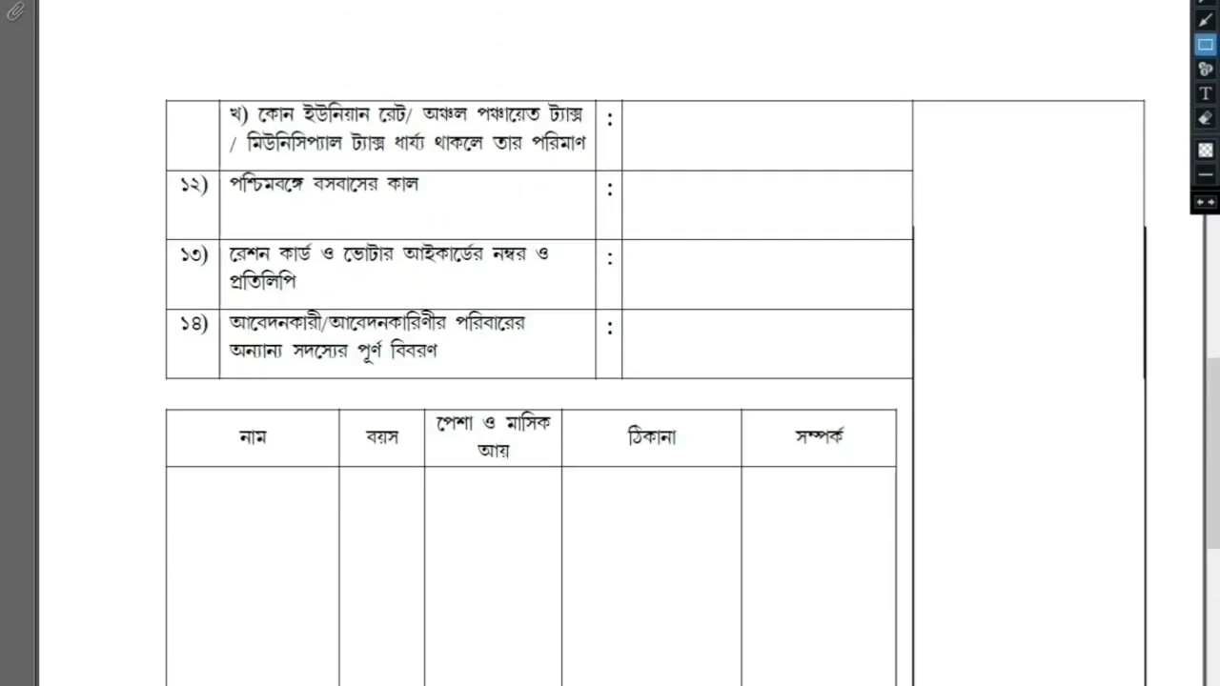
click(1206, 45)
drag(923, 125, 1133, 685)
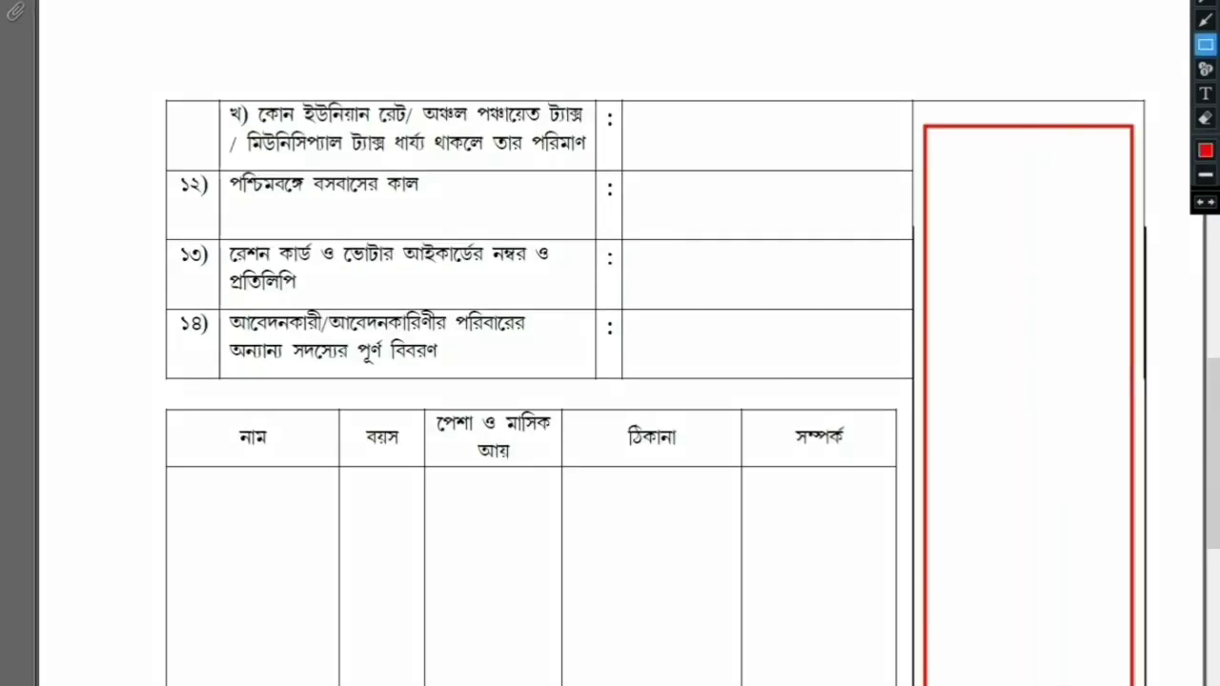
Stop drawing rectangles and clear the red outline from the official-use column on the form's second page.
click(1205, 45)
scroll(610, 362, down, 12)
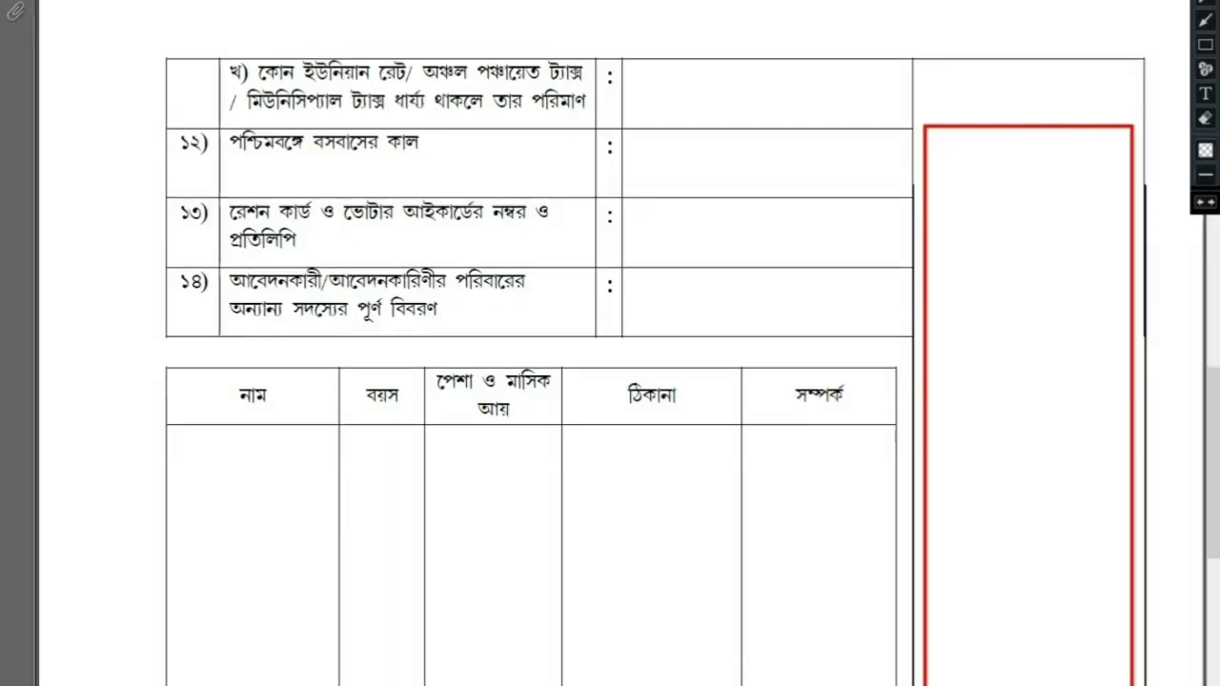
scroll(534, 381, down, 6)
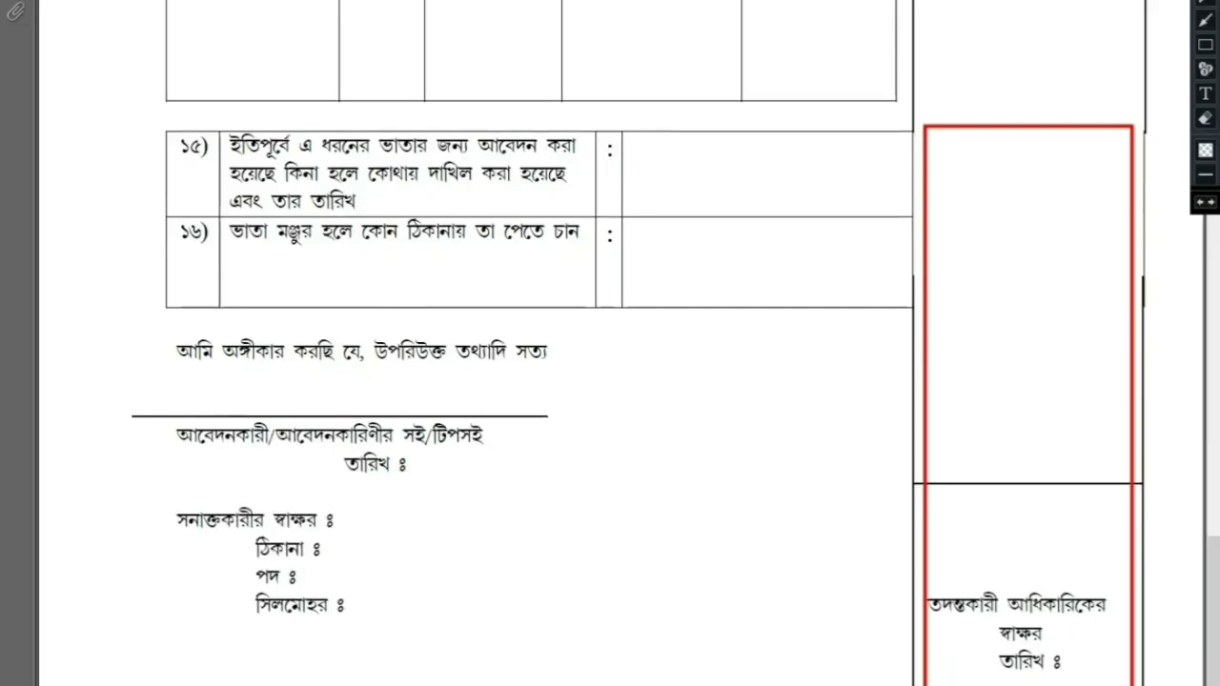
click(1205, 118)
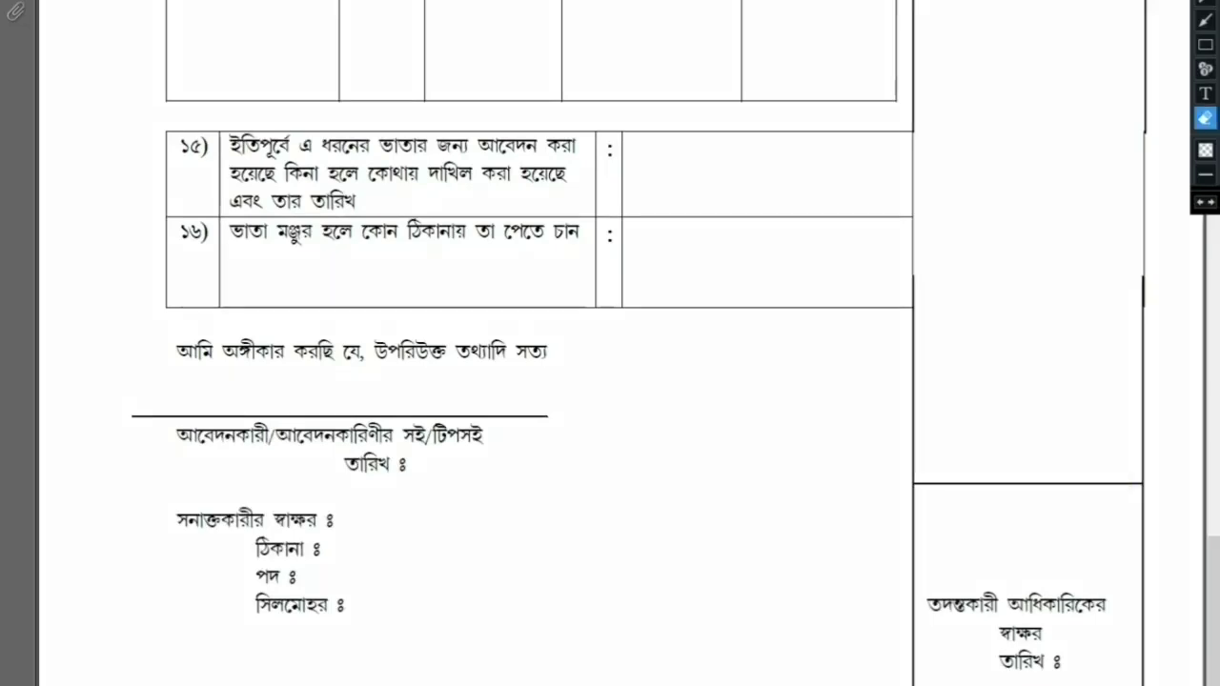
Review the unmarked form backwards from the declaration and items ১৬ and ১৫ to the first items on the first page.
scroll(534, 381, up, 10)
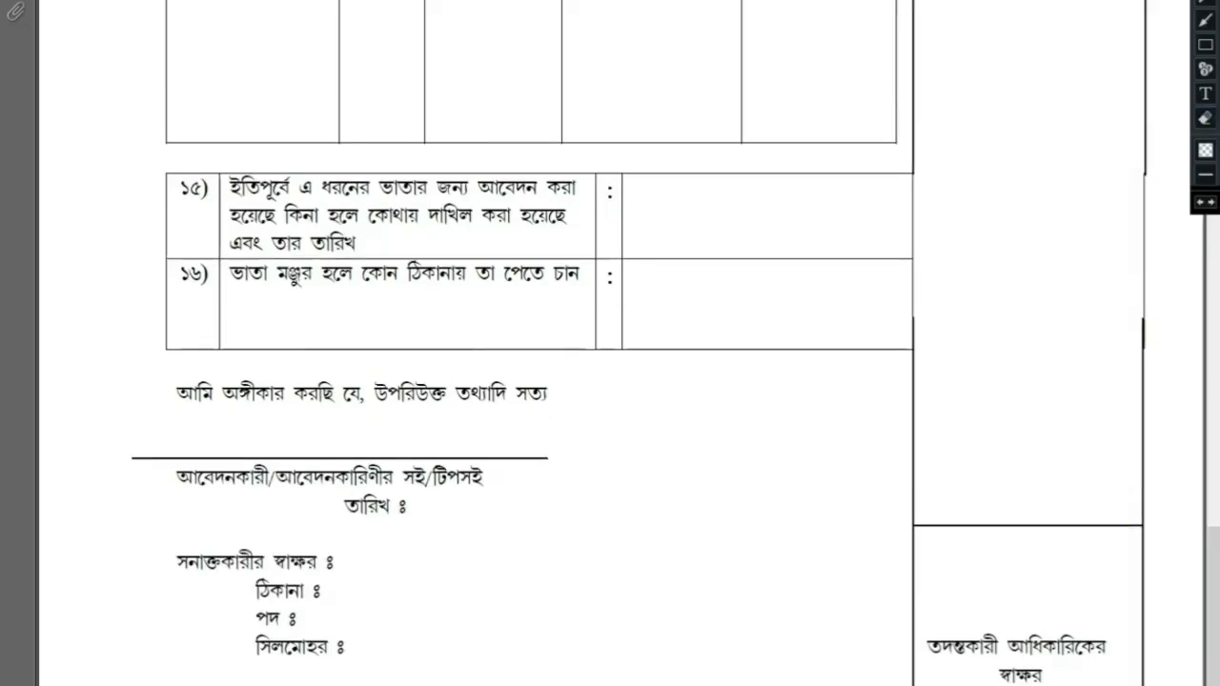
scroll(610, 381, up, 2)
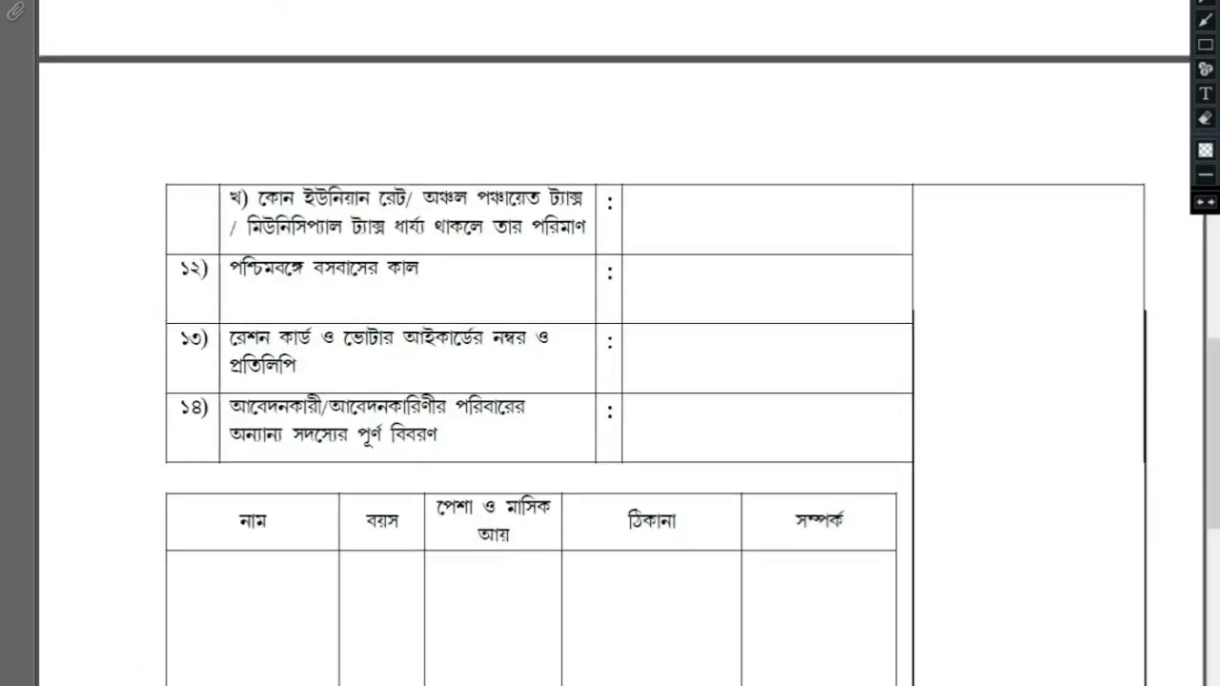
scroll(610, 382, up, 2)
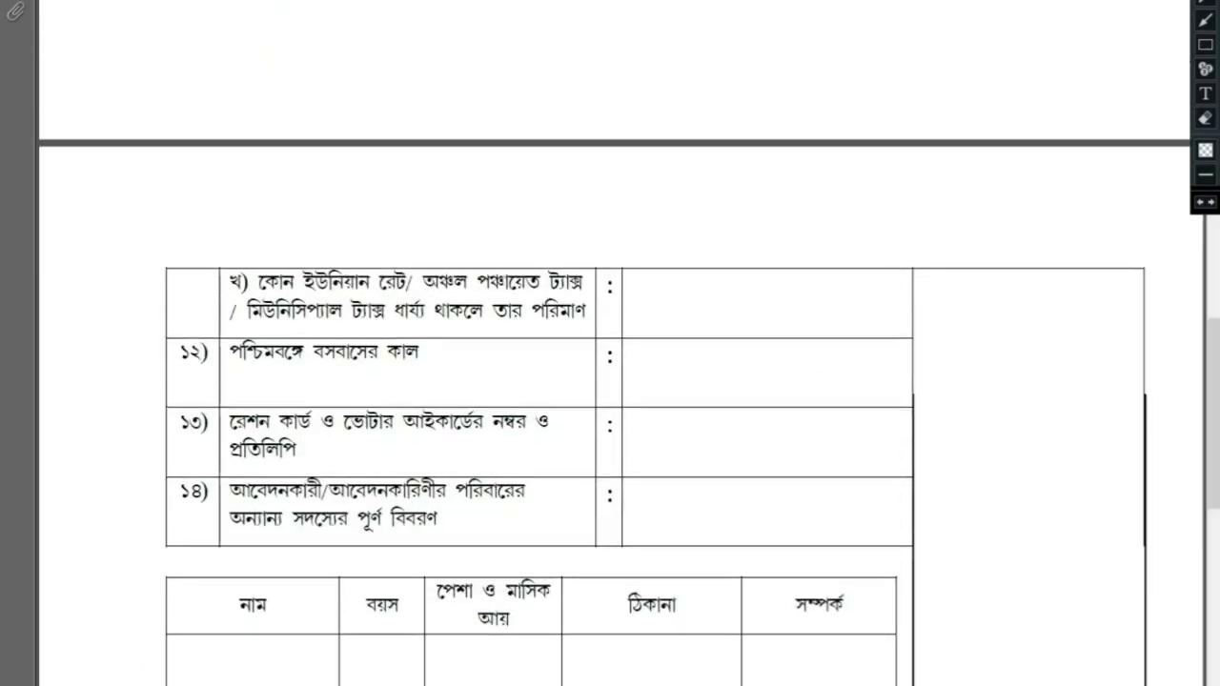
scroll(610, 382, up, 1)
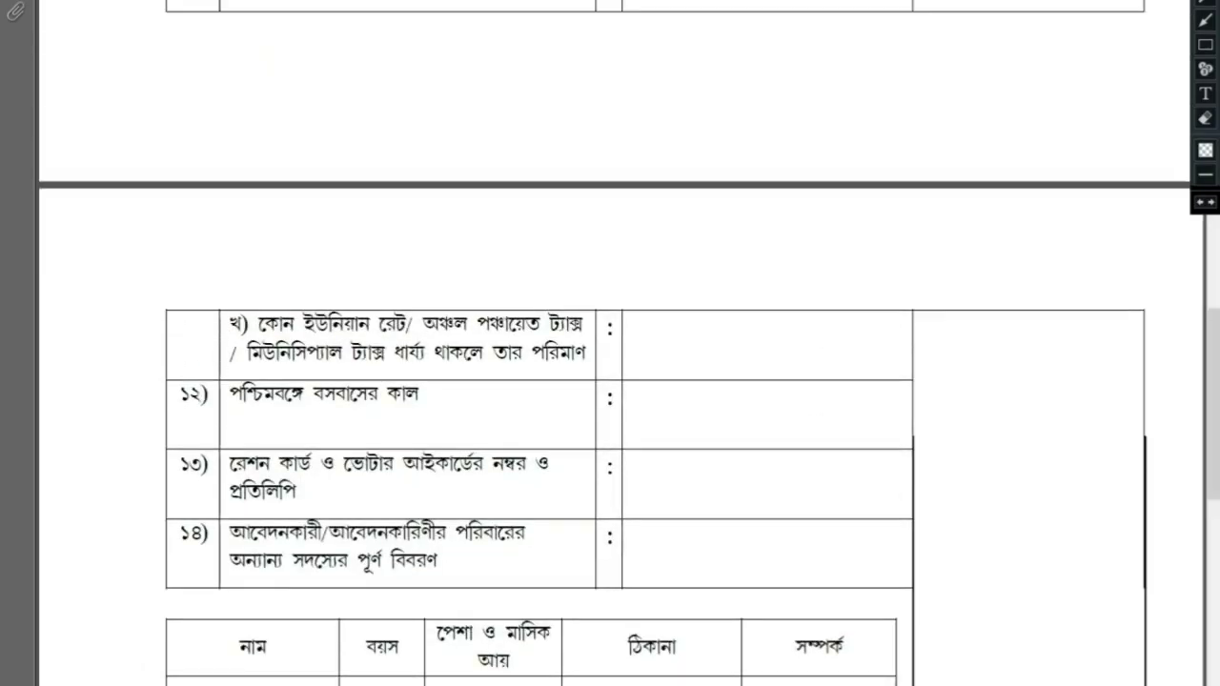
scroll(609, 343, up, 4)
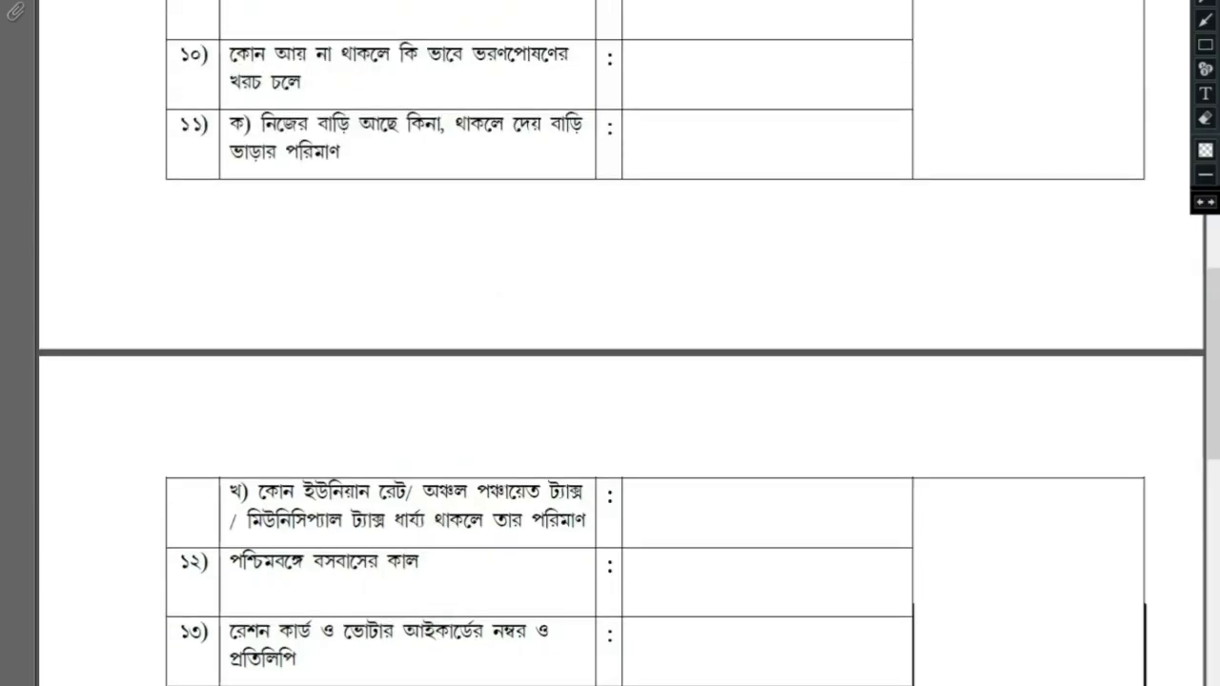
scroll(610, 343, up, 4)
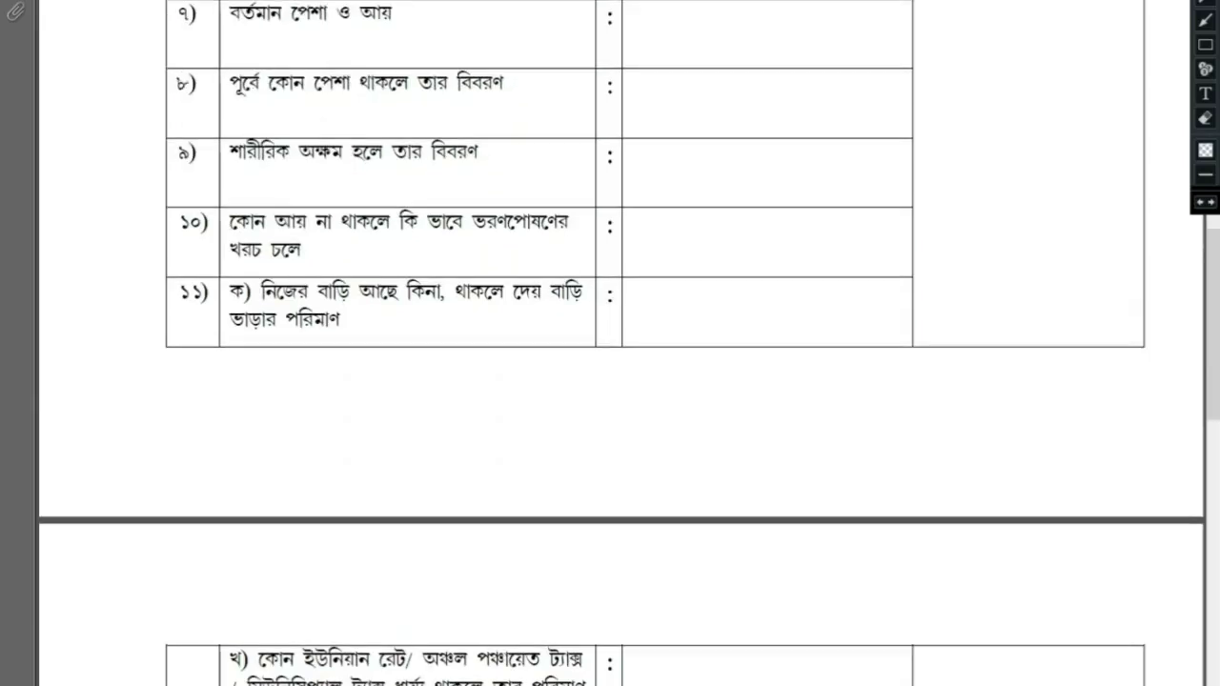
scroll(610, 343, up, 1)
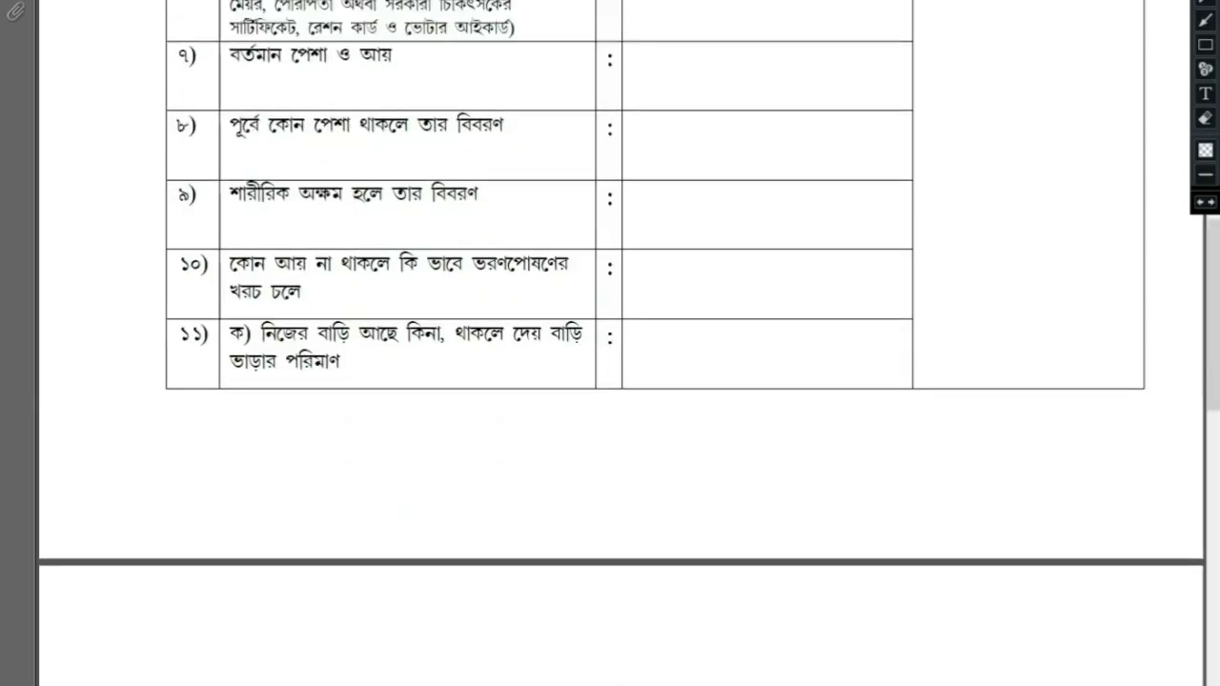
scroll(610, 343, up, 1)
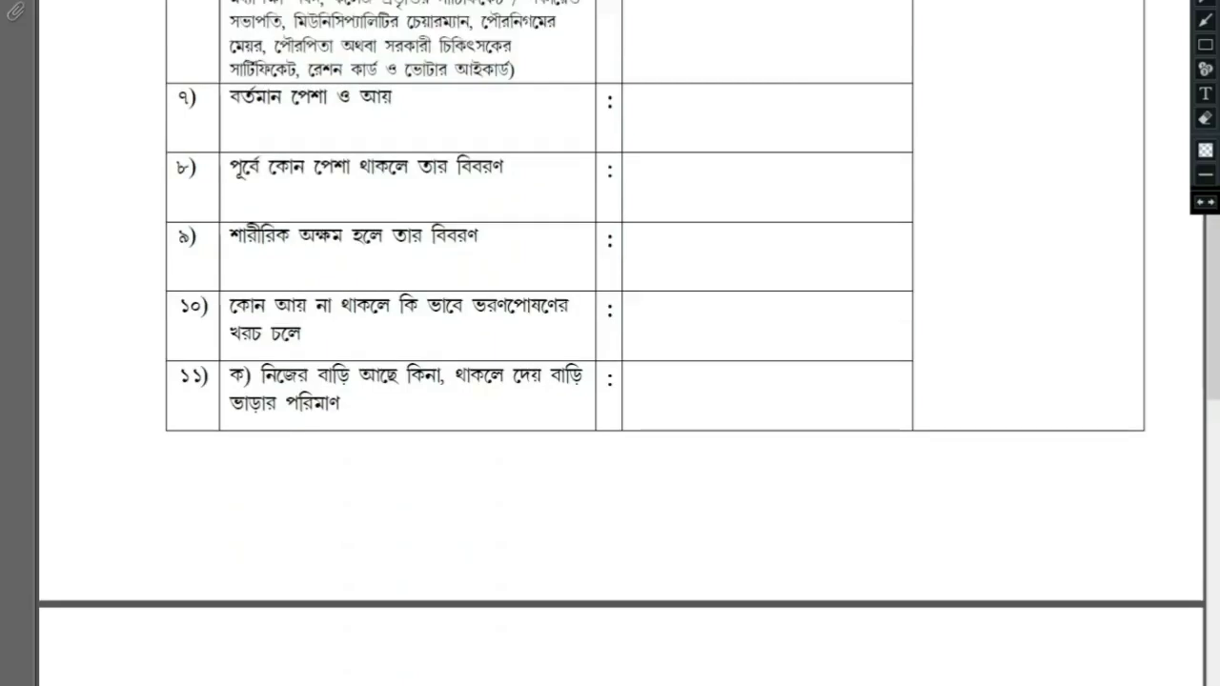
scroll(610, 343, up, 1)
scroll(610, 343, up, 1)
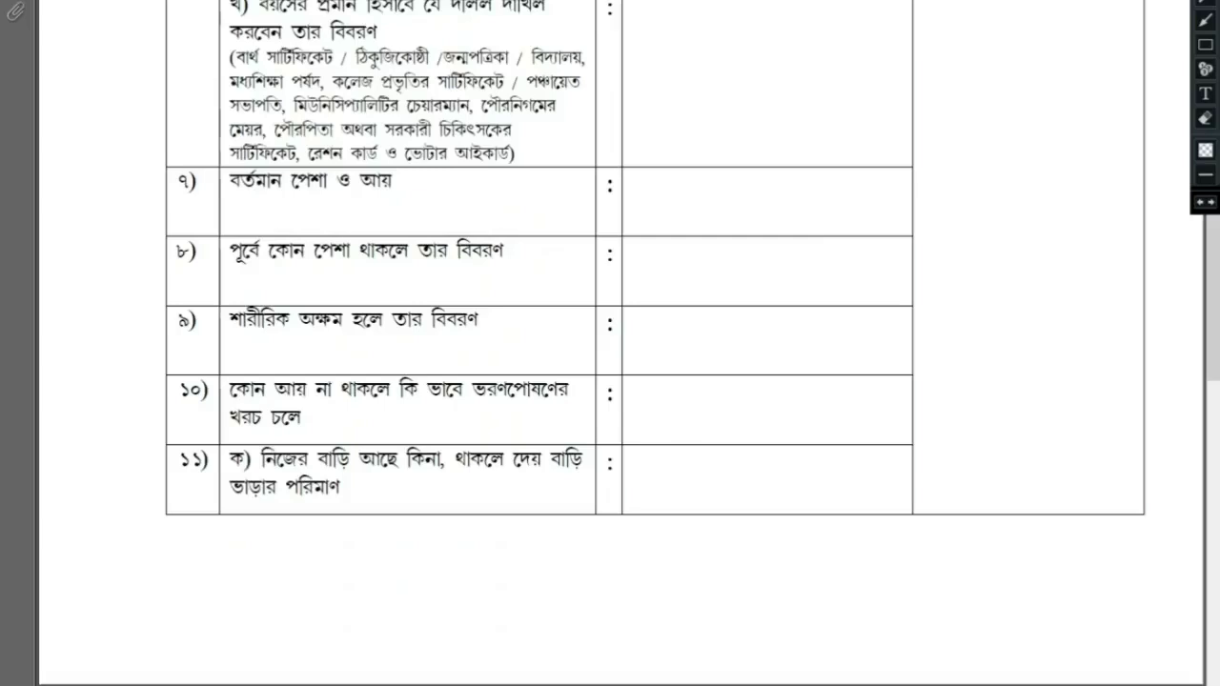
scroll(610, 343, up, 5)
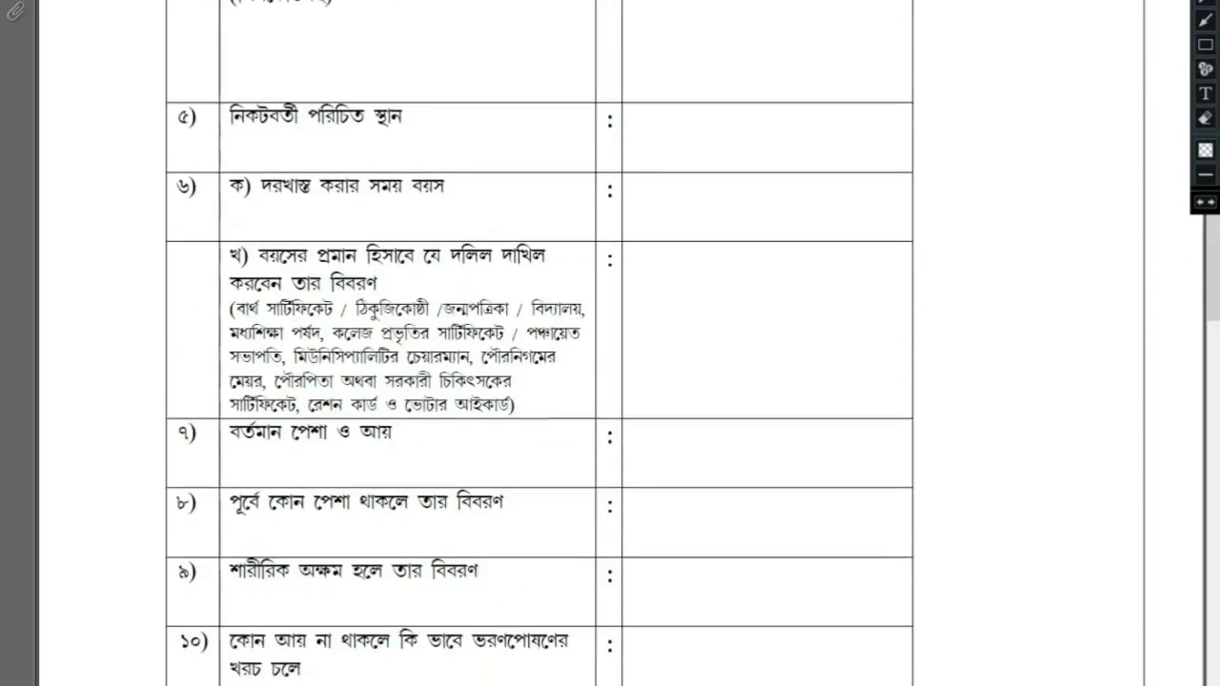
scroll(610, 343, up, 4)
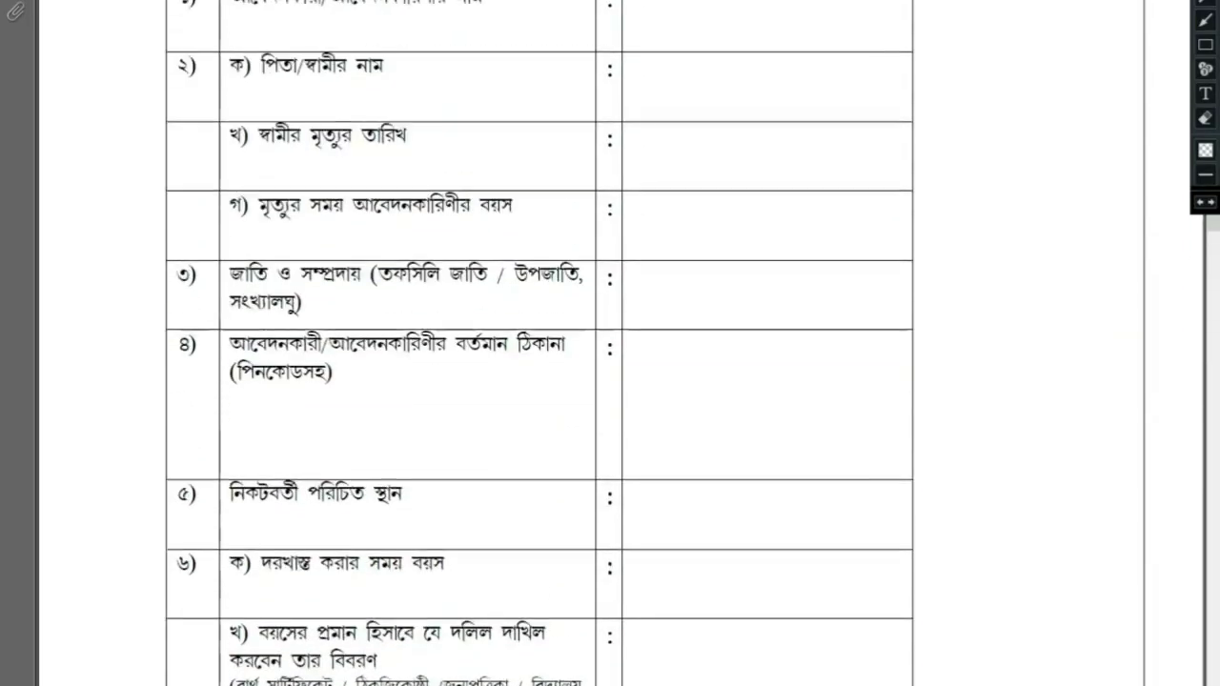